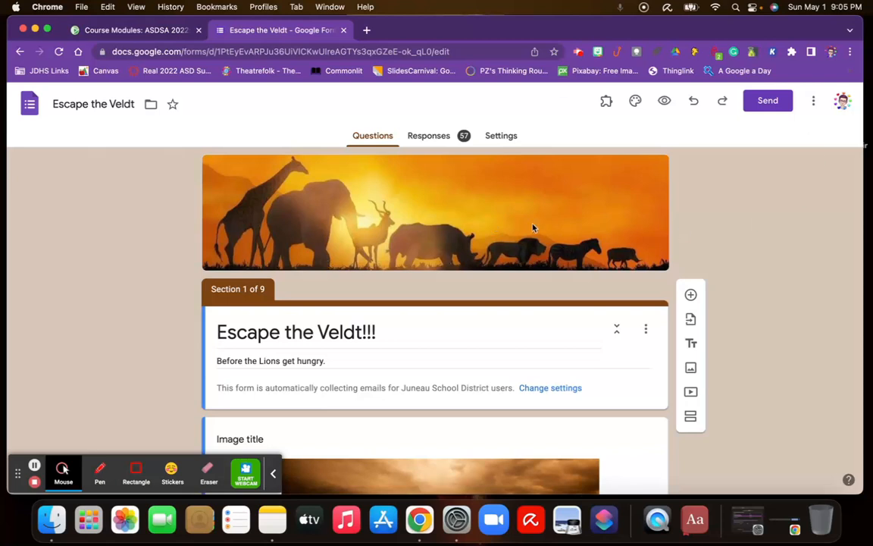
# - Open the form's theme settings and review the text style, header image and color options
pyautogui.scroll(-2, 561, 258)
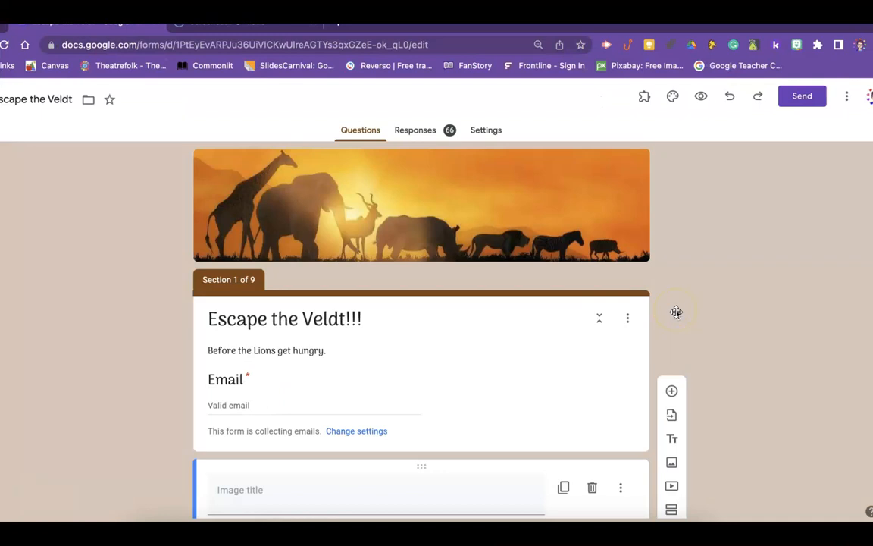
pyautogui.click(690, 270)
pyautogui.click(674, 92)
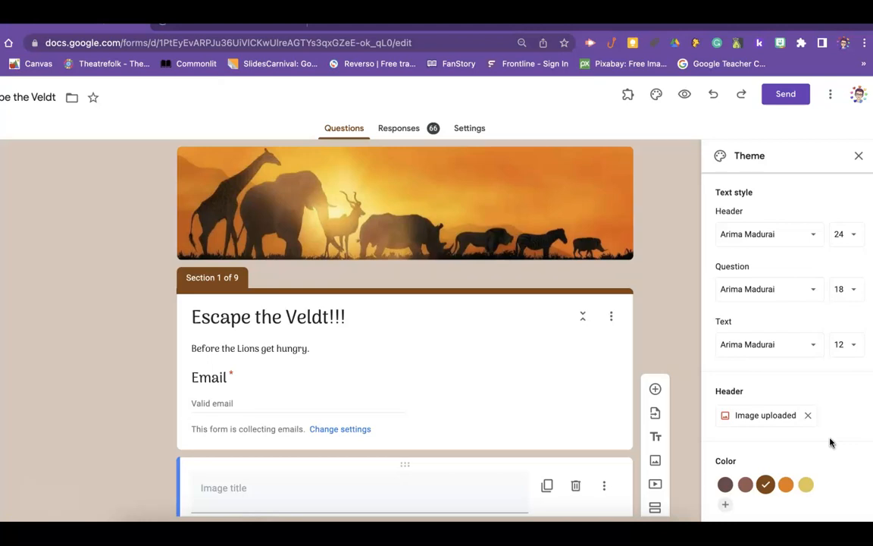
pyautogui.click(817, 406)
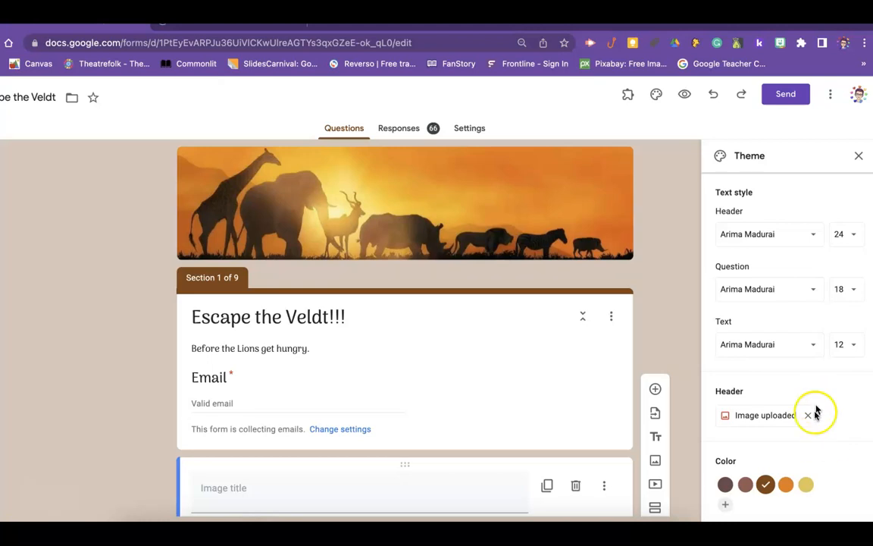
pyautogui.scroll(-1, 814, 424)
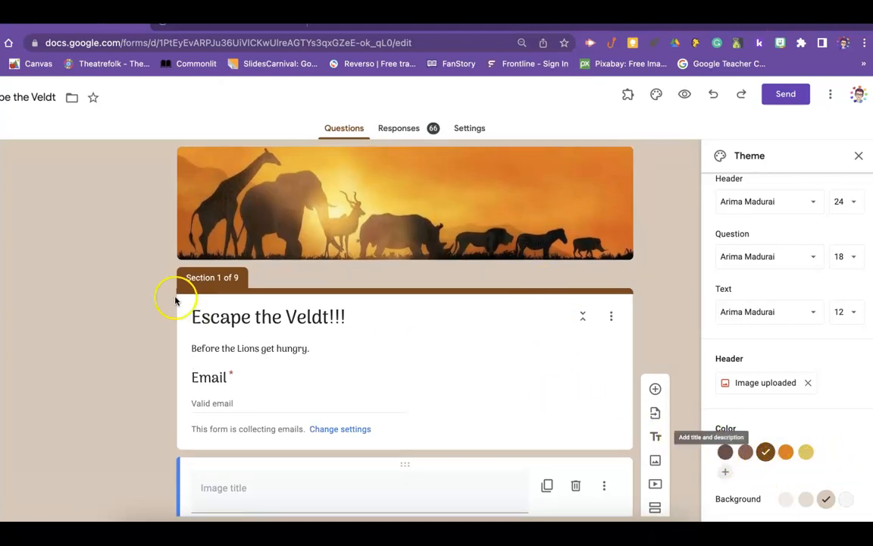
# - Try the dark grayish-brown and orange theme colors with different background shades
pyautogui.click(726, 452)
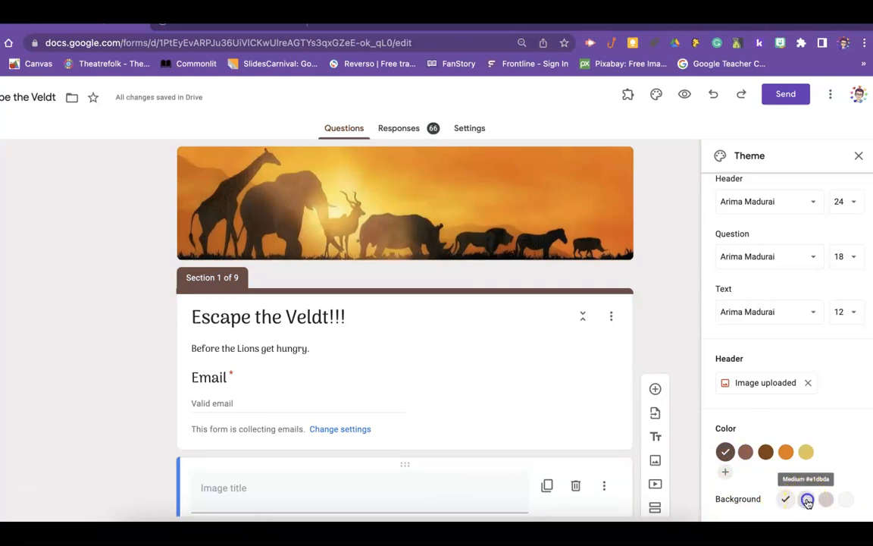
pyautogui.click(806, 500)
pyautogui.click(827, 501)
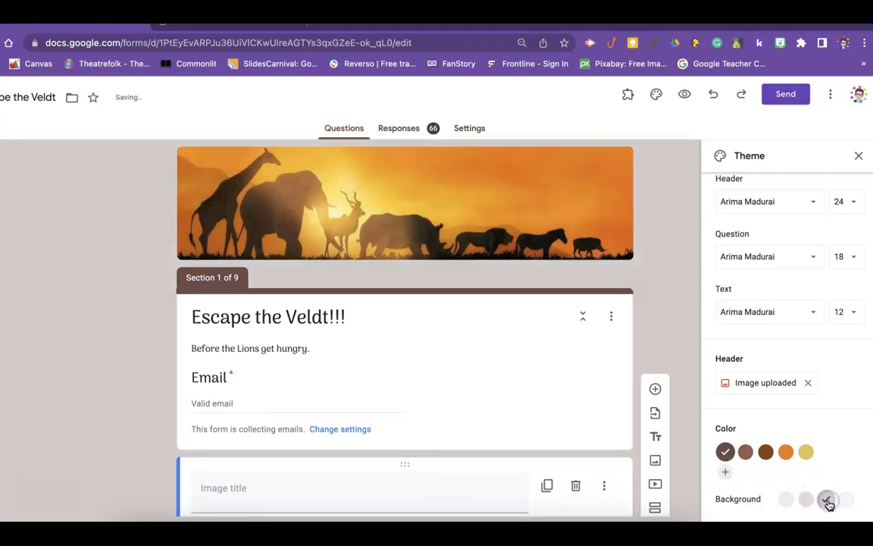
pyautogui.click(846, 502)
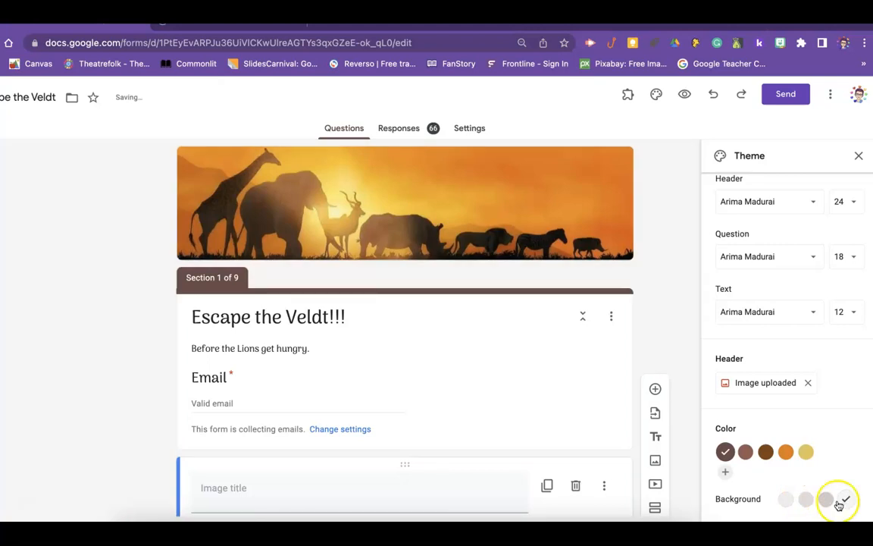
pyautogui.click(826, 501)
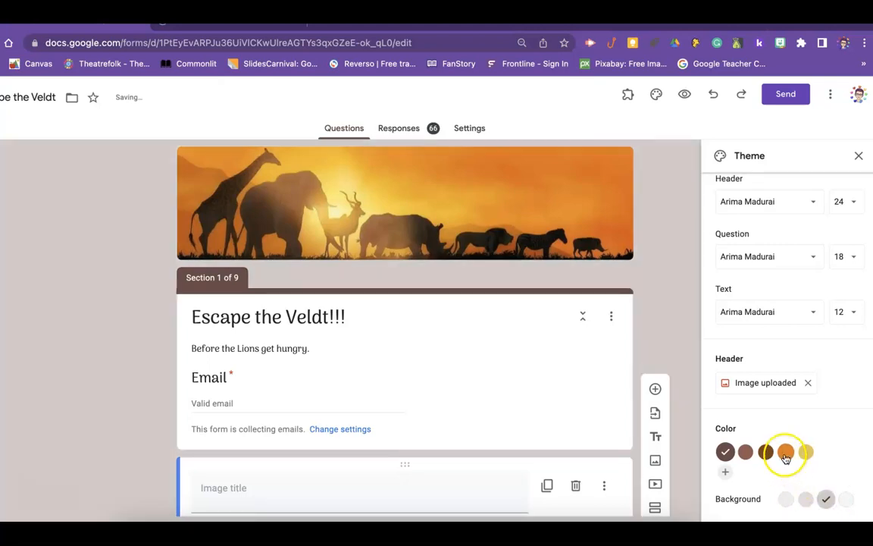
pyautogui.click(786, 453)
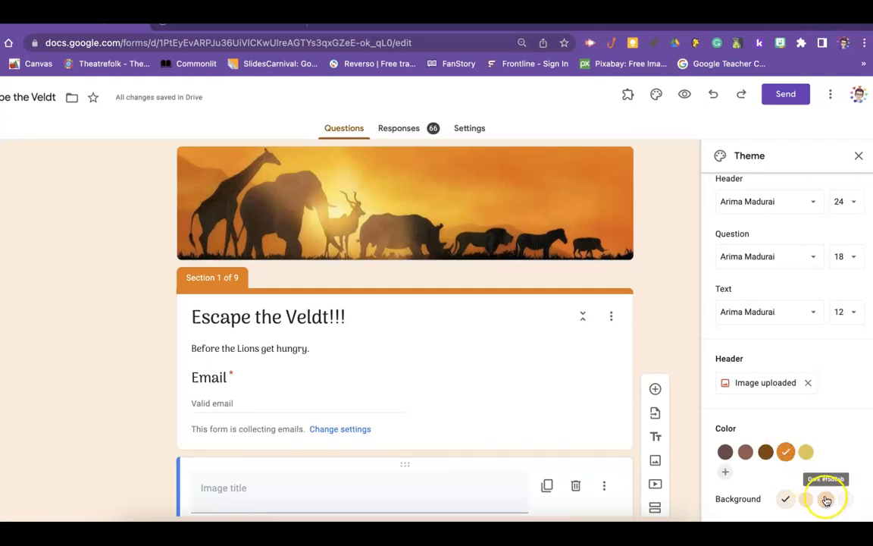
pyautogui.click(827, 500)
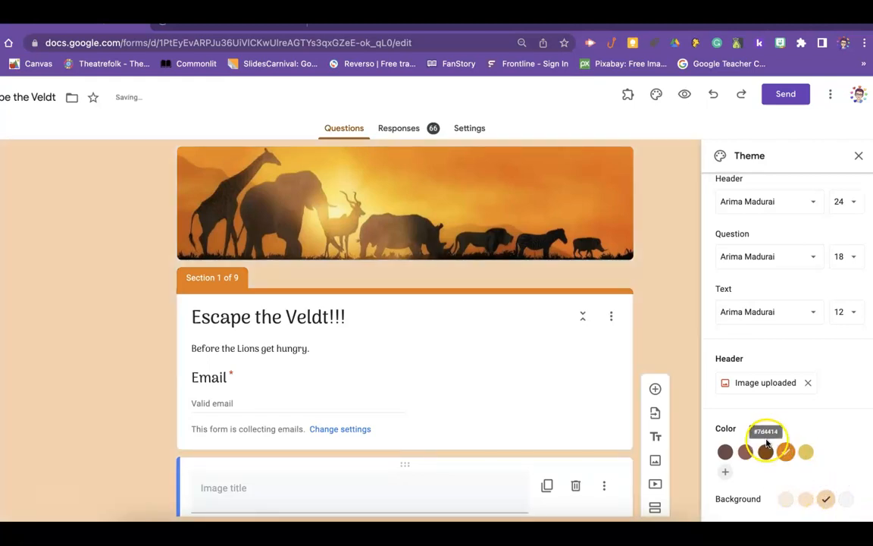
# - Set the theme color to brown #7d4414 with its dark beige background shade
pyautogui.click(766, 452)
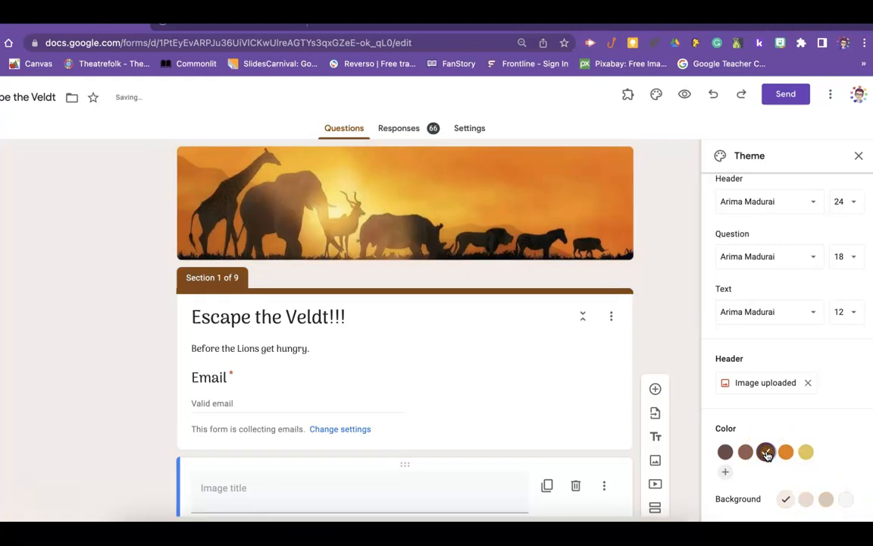
pyautogui.click(827, 500)
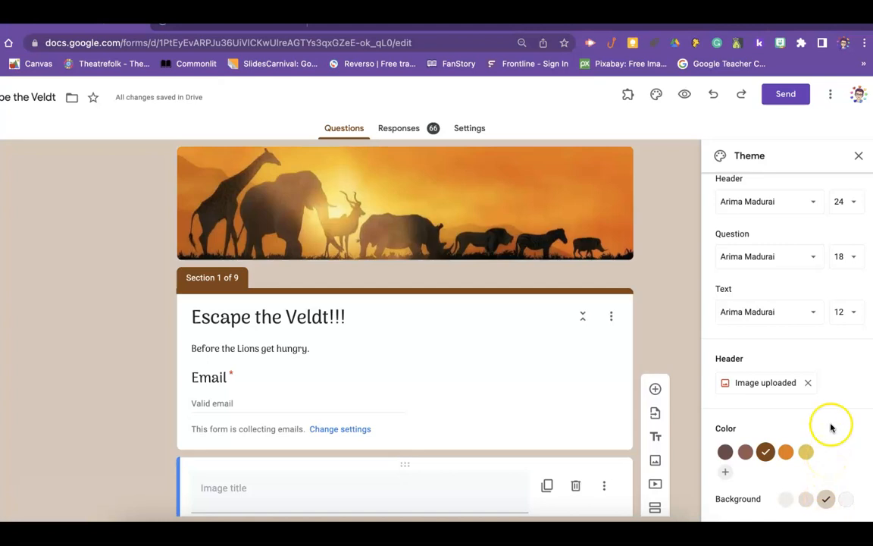
# - Review the fonts available for the header text style
pyautogui.scroll(1, 799, 288)
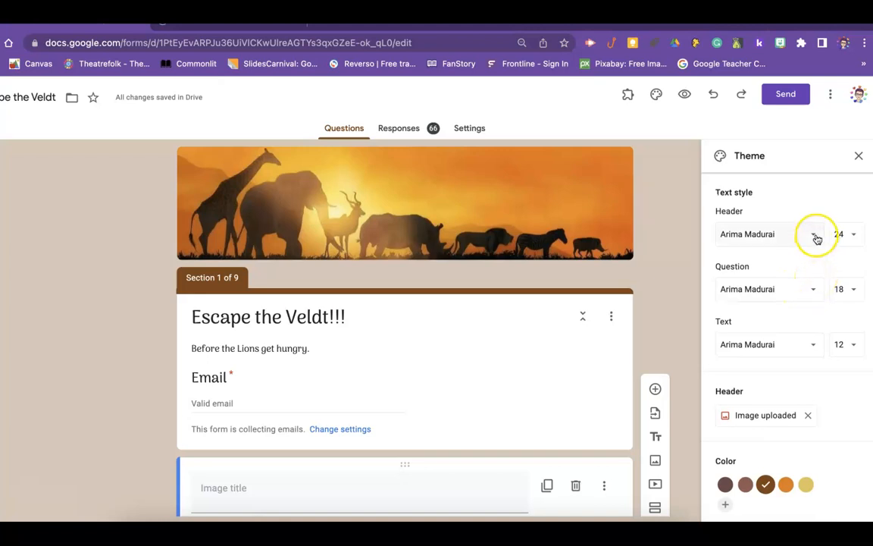
pyautogui.click(815, 237)
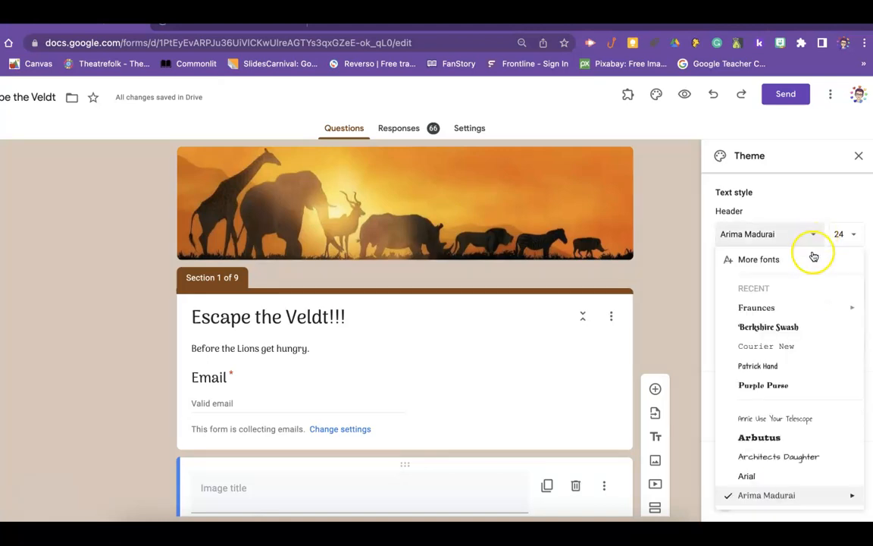
pyautogui.scroll(1, 789, 452)
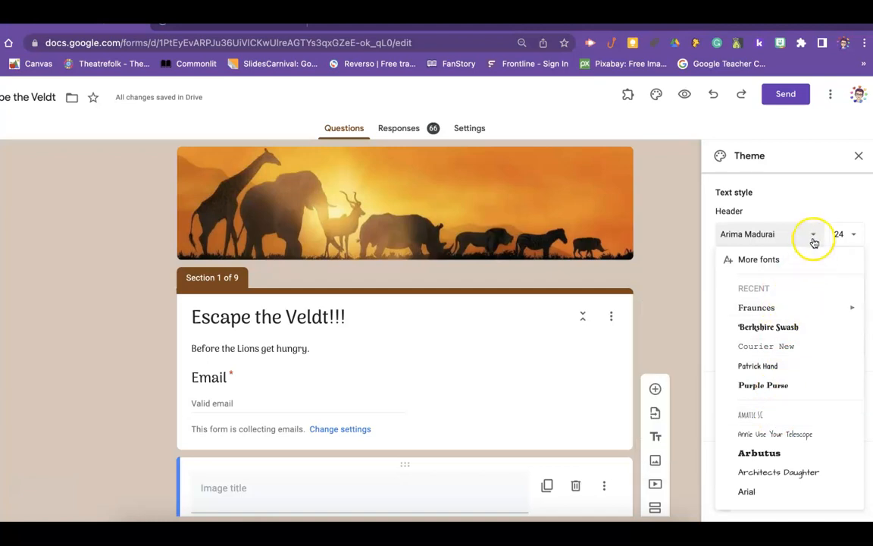
pyautogui.click(813, 237)
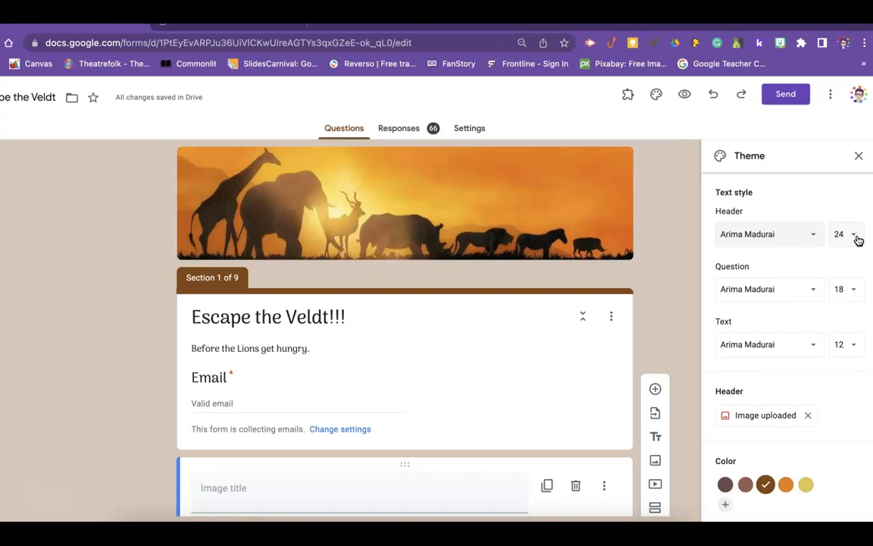
# - Set the theme's font sizes to 24 for headers, 18 for questions and 12 for text, and close the theme settings
pyautogui.click(854, 235)
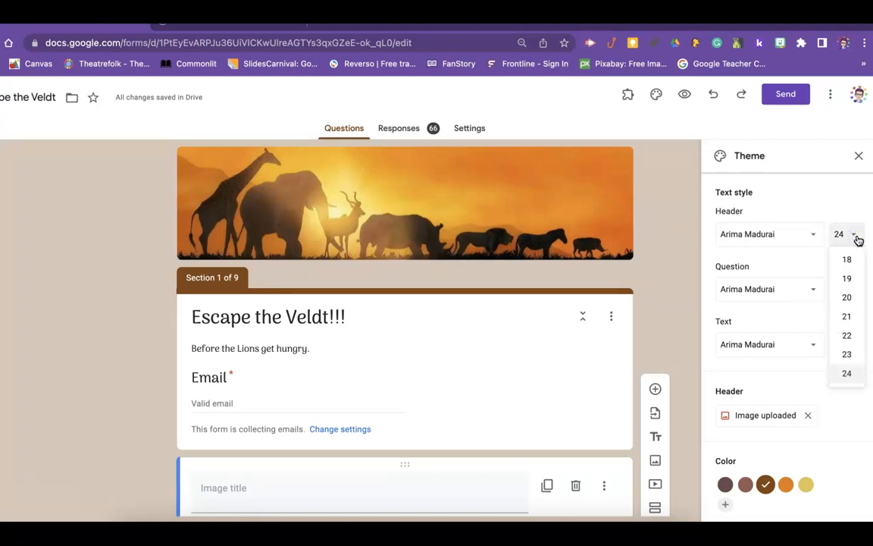
pyautogui.click(849, 374)
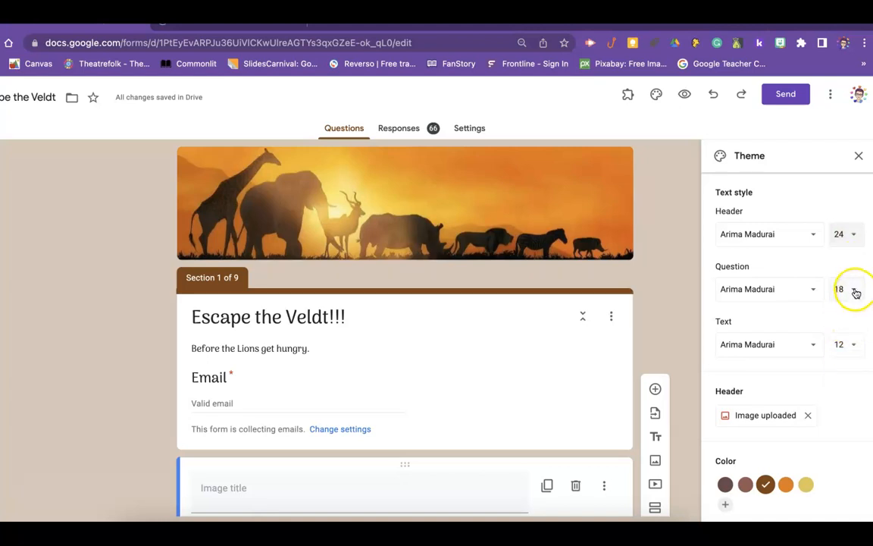
pyautogui.click(854, 292)
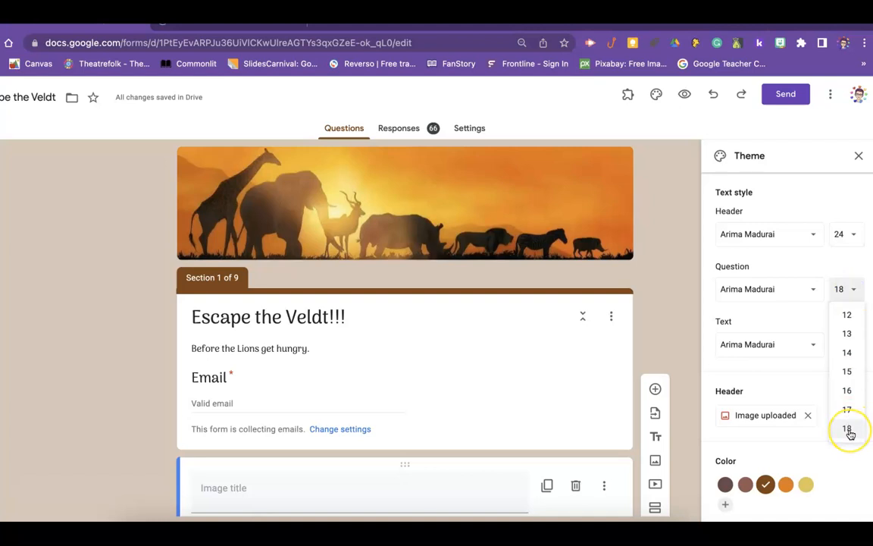
pyautogui.click(848, 429)
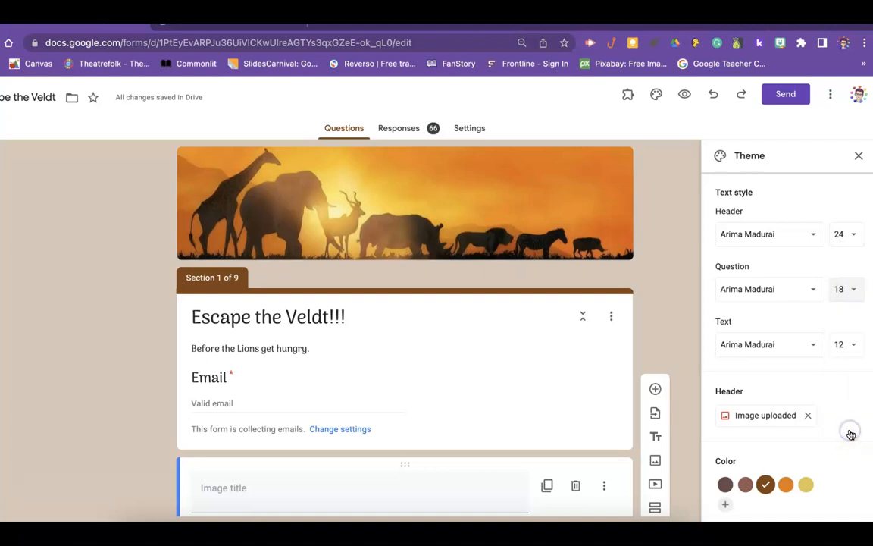
pyautogui.click(856, 346)
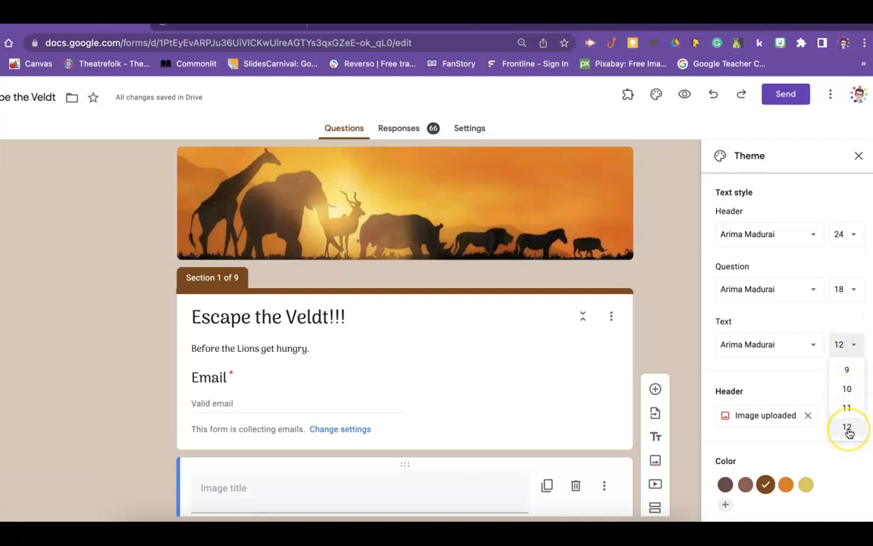
pyautogui.click(848, 428)
pyautogui.scroll(-1, 834, 474)
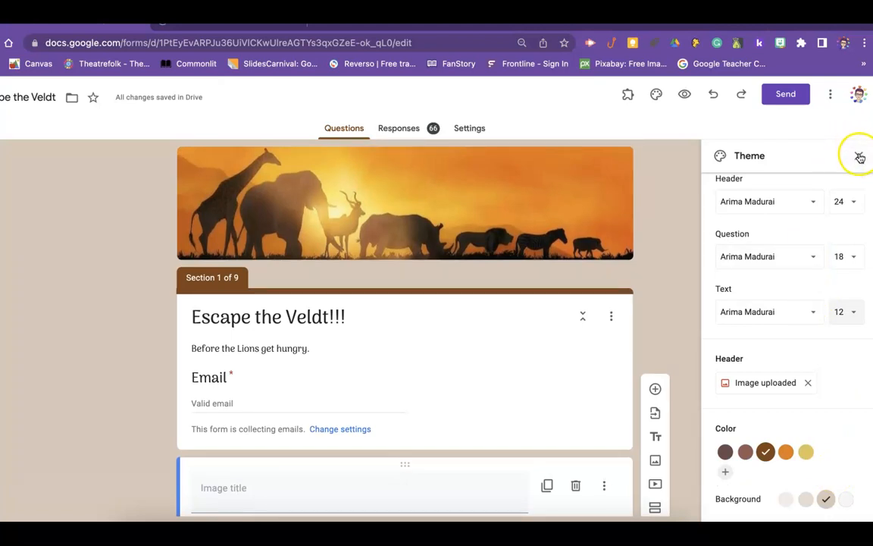
pyautogui.click(861, 159)
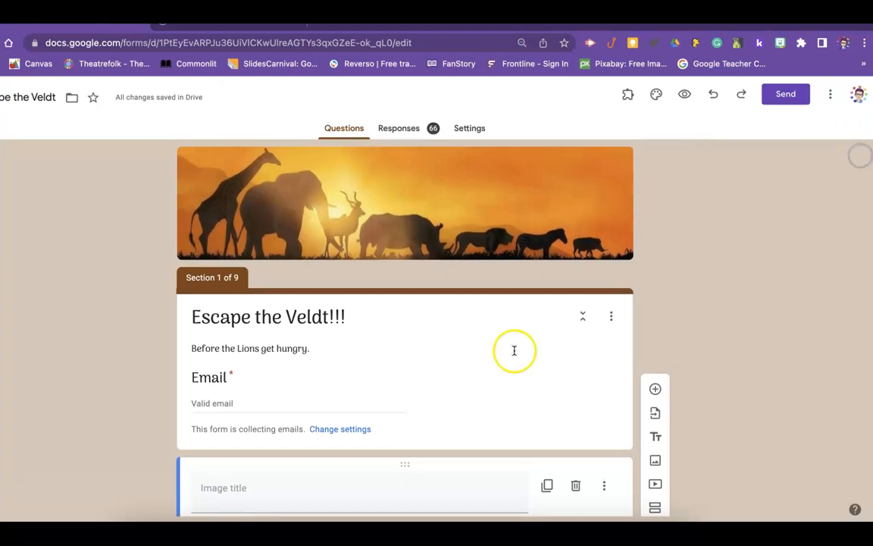
# - Look through the form's first section, examining the title block, image, name questions and story link
pyautogui.scroll(-3, 481, 386)
pyautogui.scroll(-2, 481, 389)
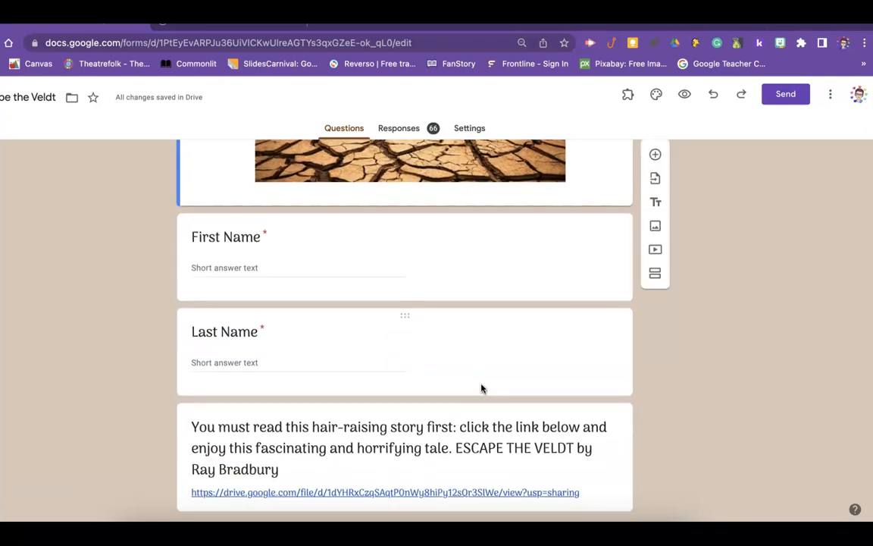
pyautogui.scroll(-2, 410, 364)
pyautogui.scroll(-1, 414, 372)
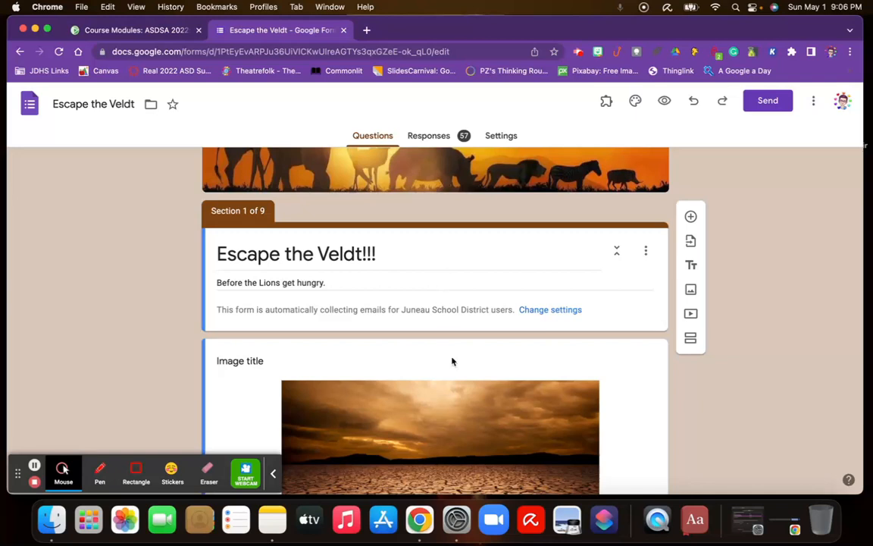
pyautogui.scroll(-2, 459, 382)
pyautogui.scroll(-2, 459, 381)
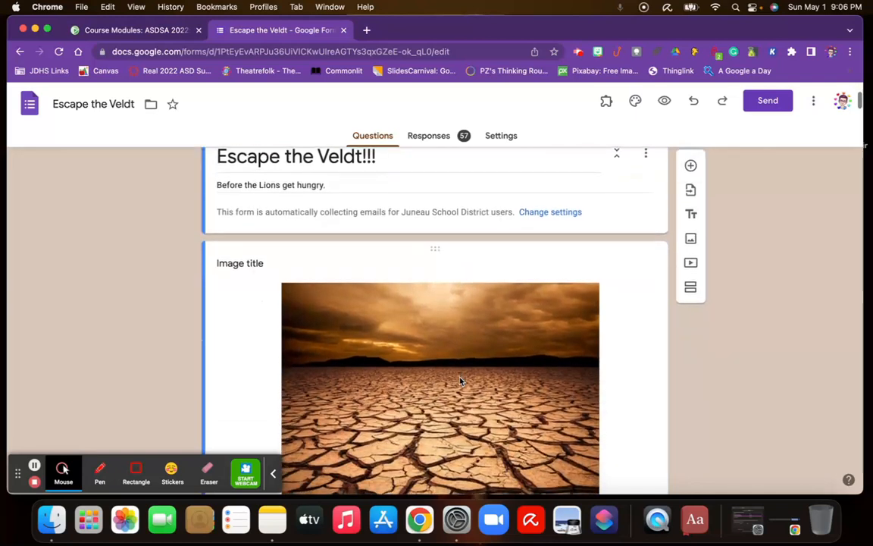
pyautogui.scroll(-2, 460, 382)
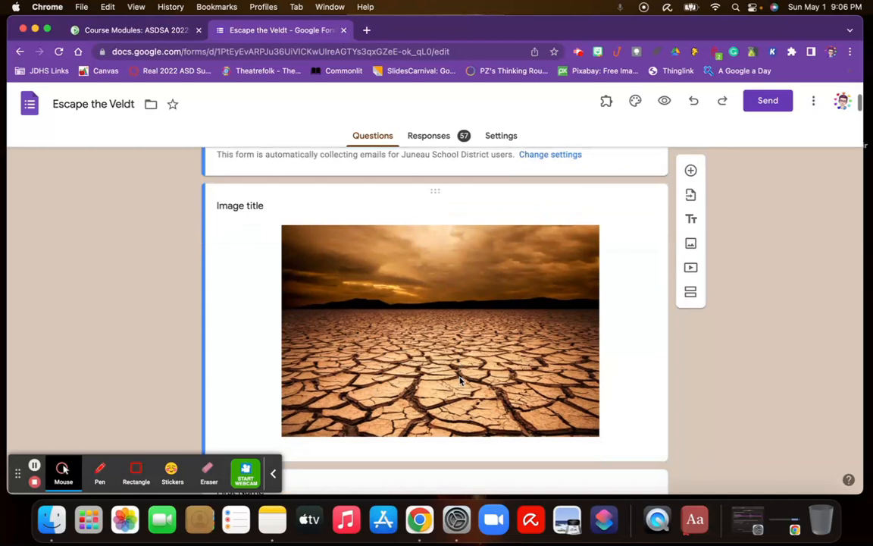
pyautogui.scroll(-1, 460, 381)
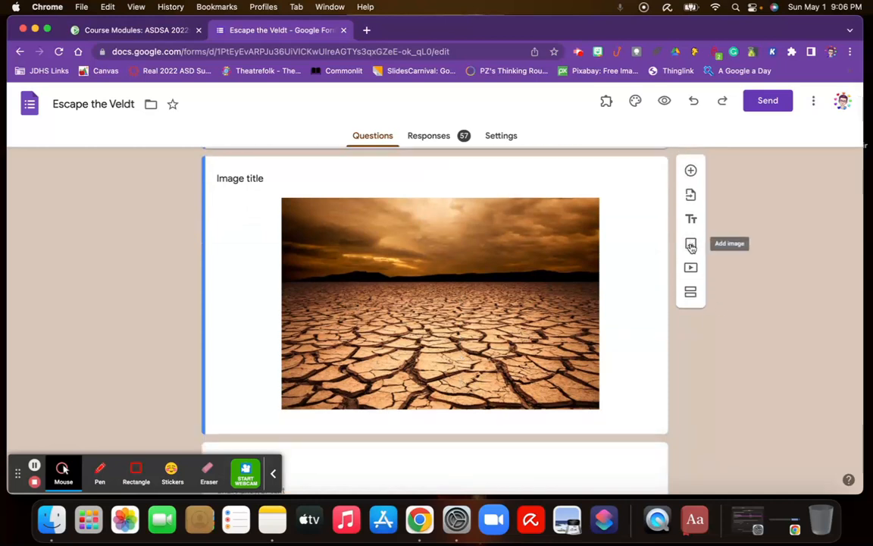
# - Add a blank question above the desert image, view the available question types, and delete the question
pyautogui.click(692, 172)
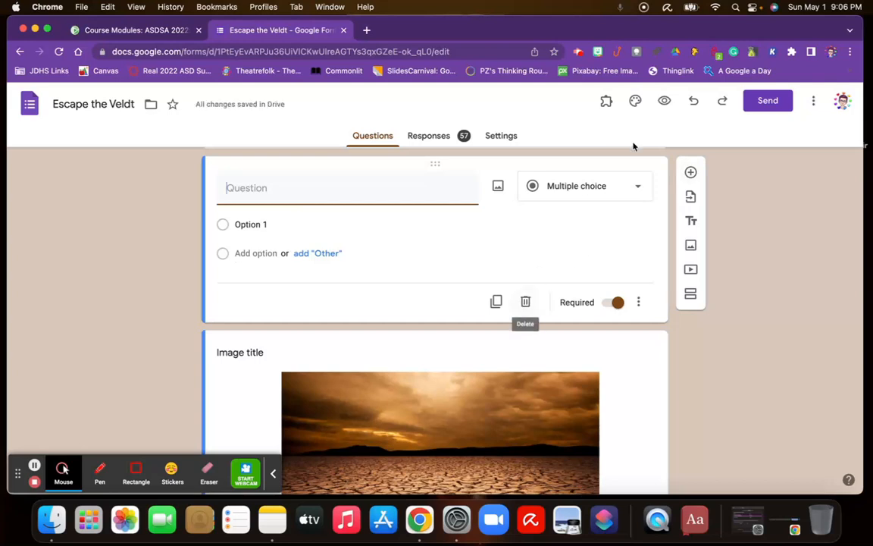
pyautogui.click(595, 186)
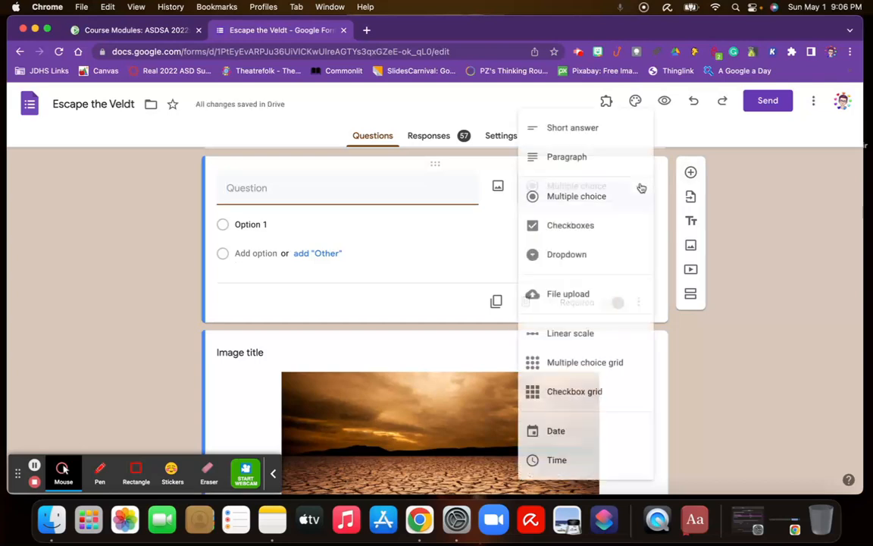
pyautogui.click(462, 251)
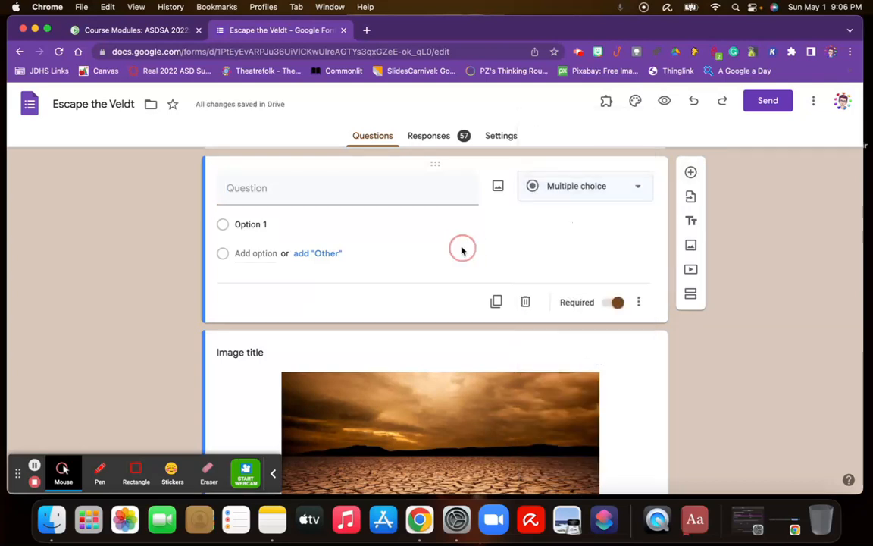
pyautogui.click(526, 303)
# - Add an untitled title-and-description block below the desert image and delete it
pyautogui.scroll(2, 621, 325)
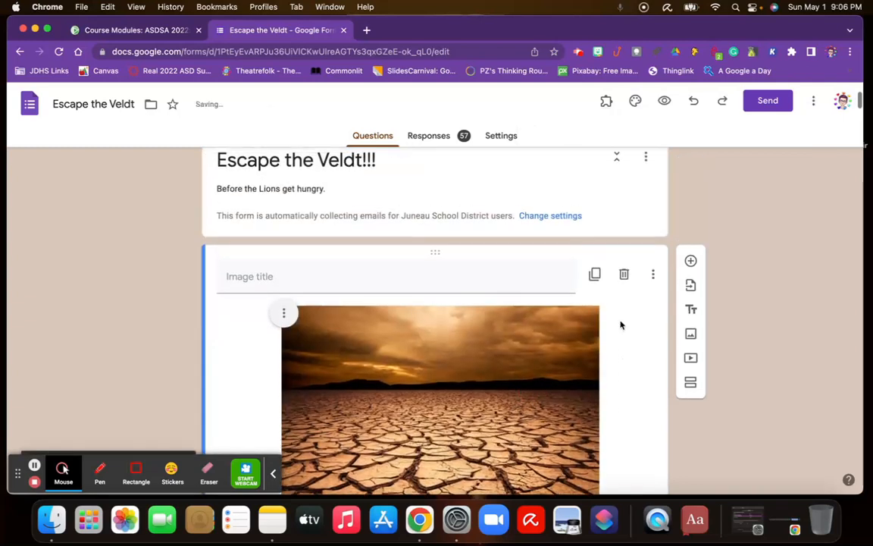
pyautogui.scroll(-2, 620, 325)
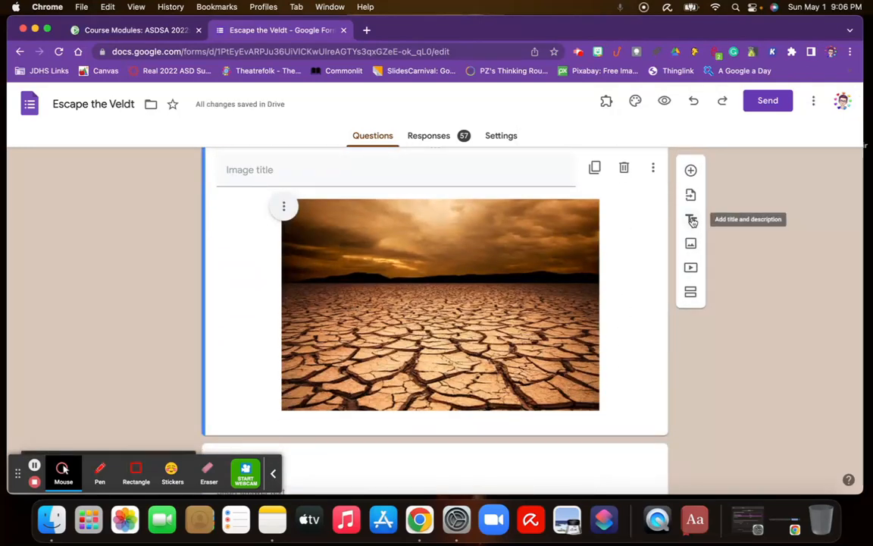
pyautogui.click(692, 220)
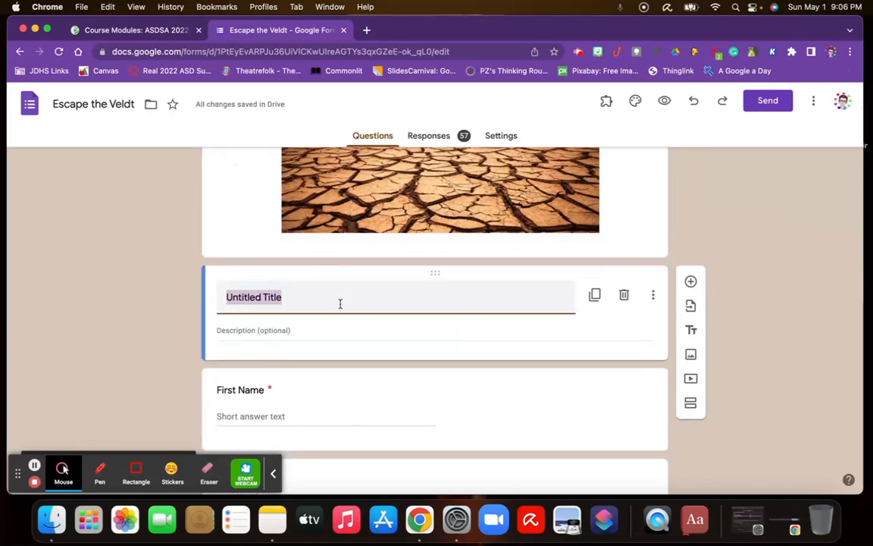
pyautogui.click(624, 295)
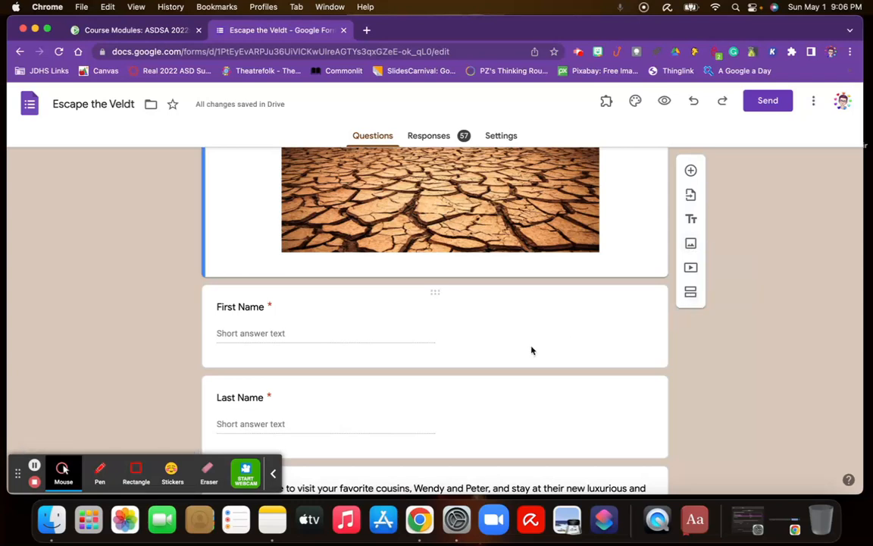
# - Look through section 1, examining the name questions, introductory story, savanna image, jigsaw puzzle link and closing story text
pyautogui.scroll(6, 531, 350)
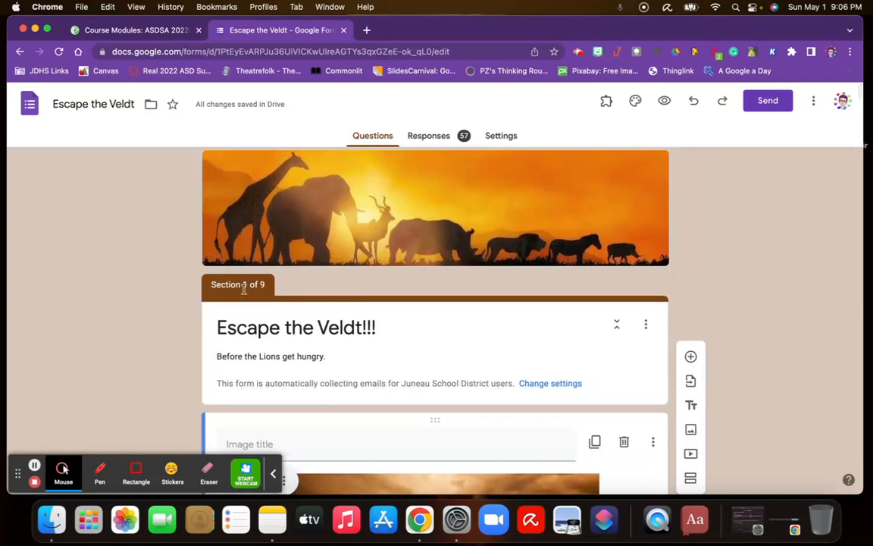
pyautogui.scroll(-10, 410, 404)
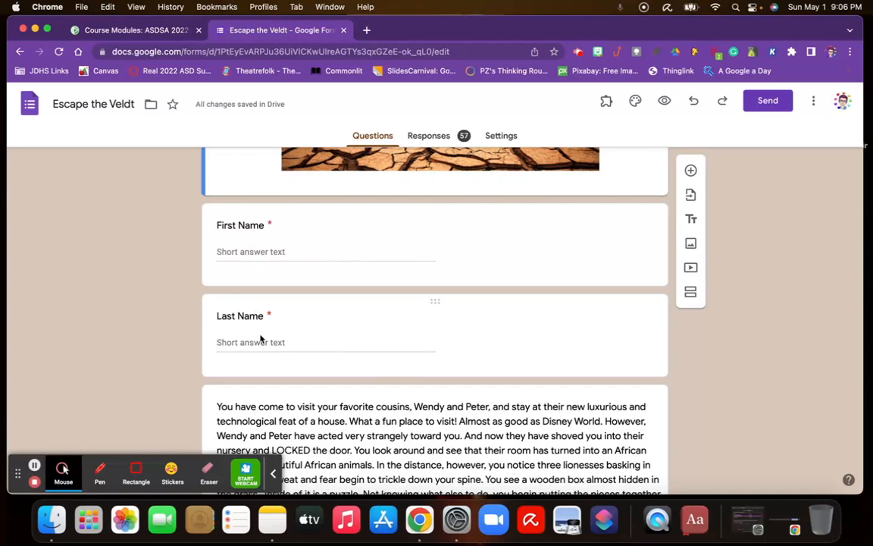
pyautogui.scroll(-5, 261, 338)
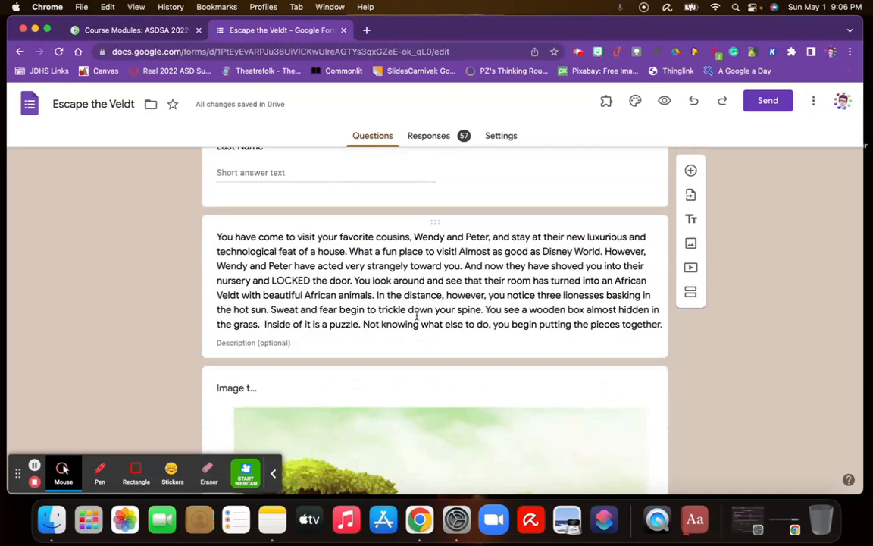
pyautogui.scroll(-6, 416, 317)
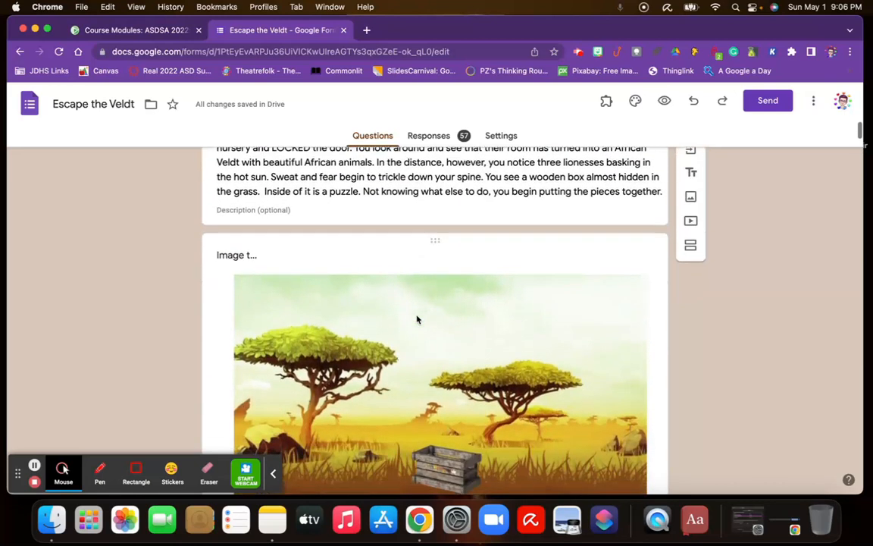
pyautogui.scroll(3, 417, 317)
pyautogui.scroll(1, 416, 318)
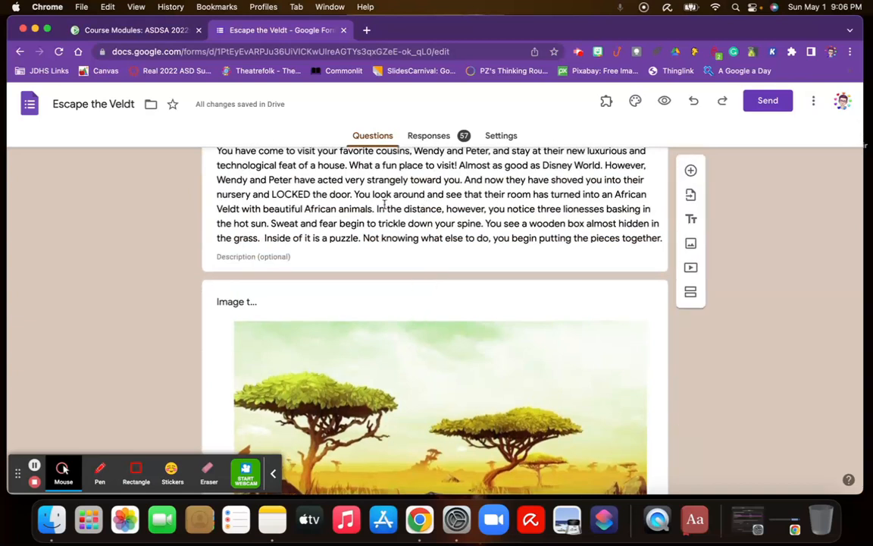
pyautogui.scroll(-3, 450, 332)
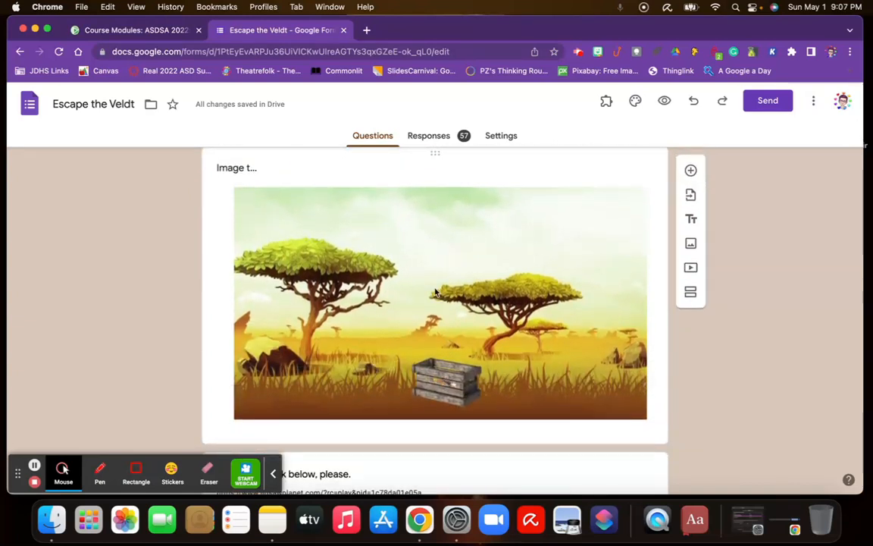
pyautogui.scroll(-1, 436, 292)
pyautogui.scroll(-3, 436, 292)
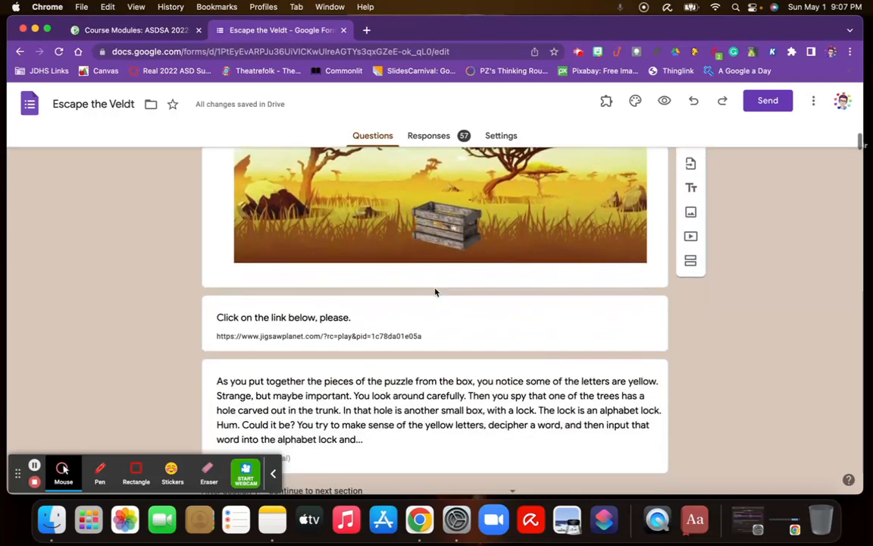
pyautogui.scroll(-1, 436, 292)
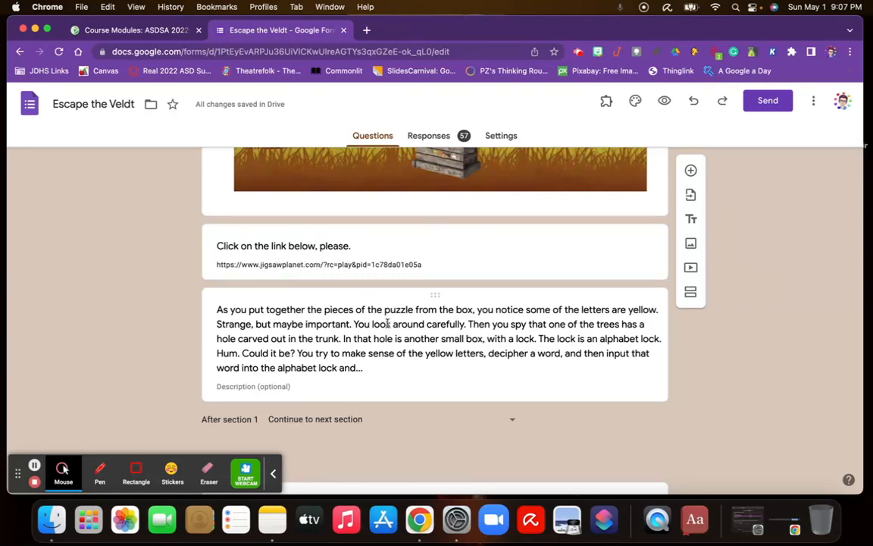
pyautogui.scroll(-1, 386, 323)
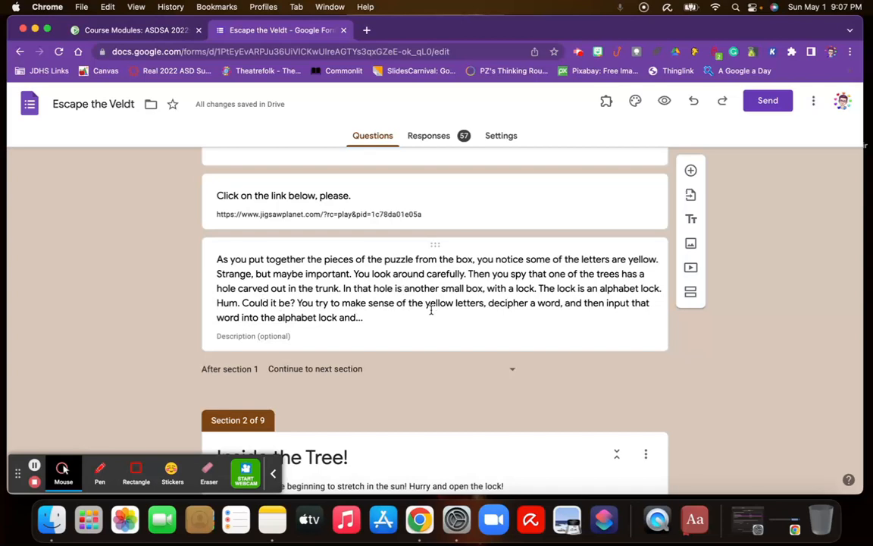
# - Examine the full text of section 1's yellow-letters story block and the heading of the Inside the Tree! section
pyautogui.tripleClick(527, 294)
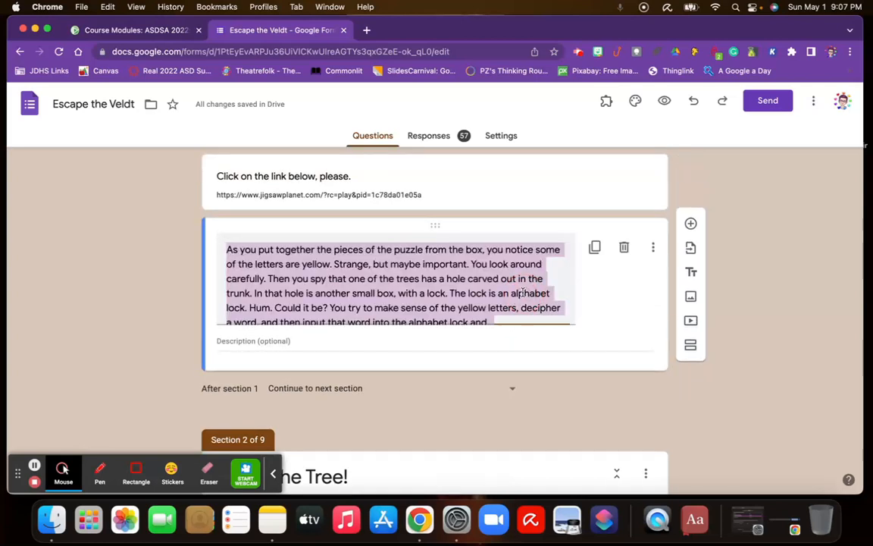
pyautogui.scroll(-1, 527, 295)
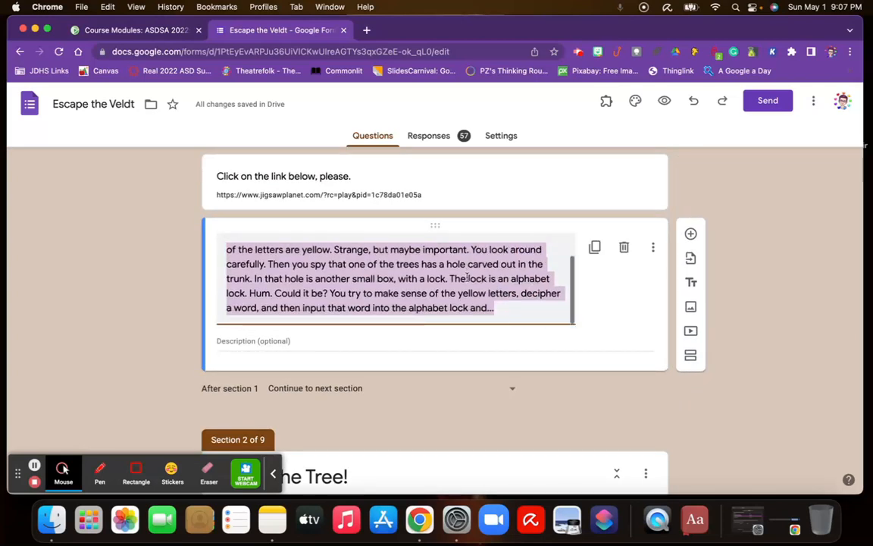
pyautogui.click(616, 292)
pyautogui.scroll(-4, 464, 293)
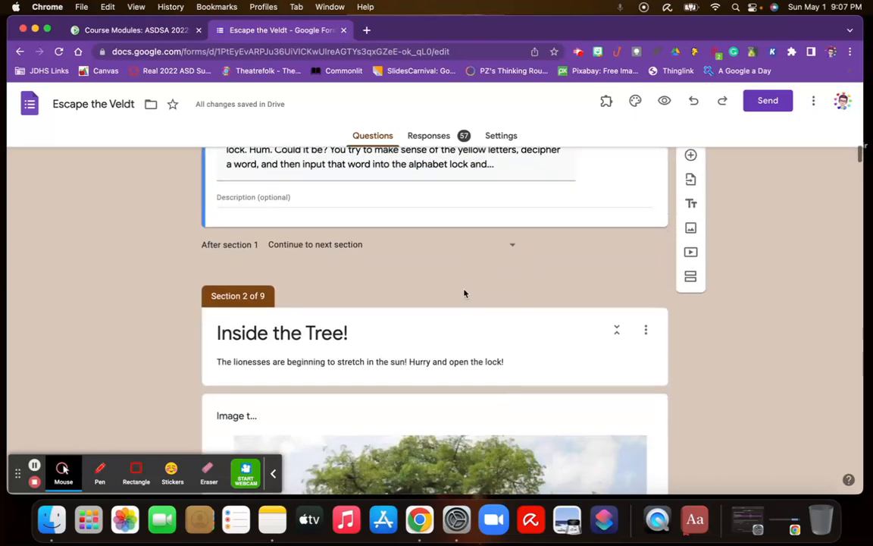
pyautogui.scroll(5, 464, 293)
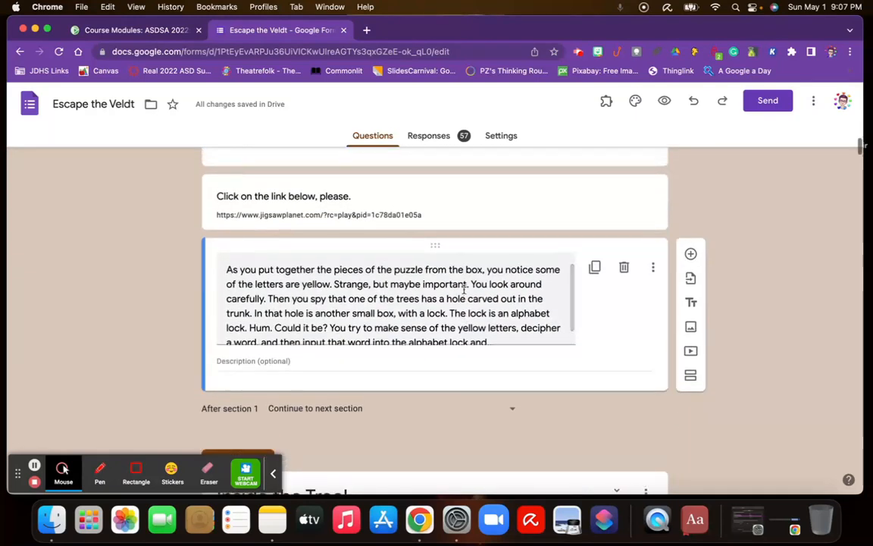
pyautogui.scroll(2, 464, 290)
pyautogui.scroll(-3, 462, 288)
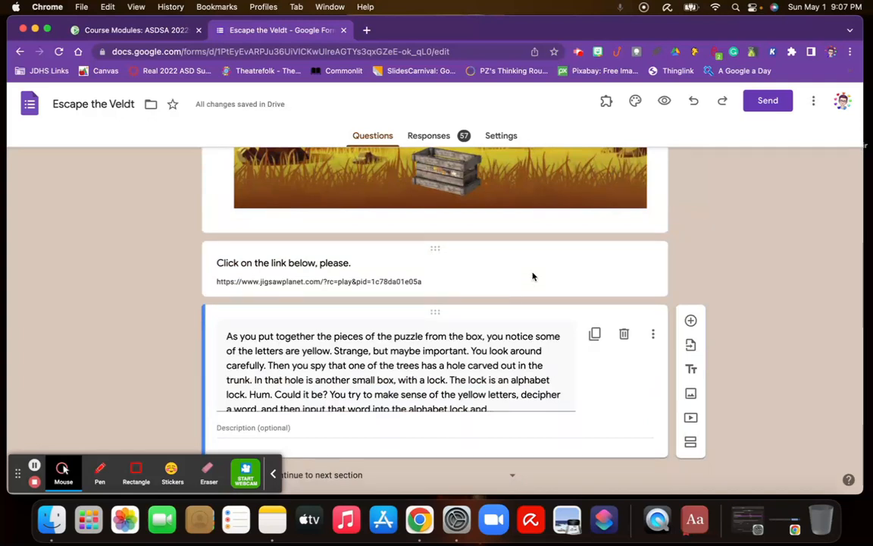
# - Preview the form, try the jigsaw puzzle link in its first section, and continue to the next section
pyautogui.click(664, 101)
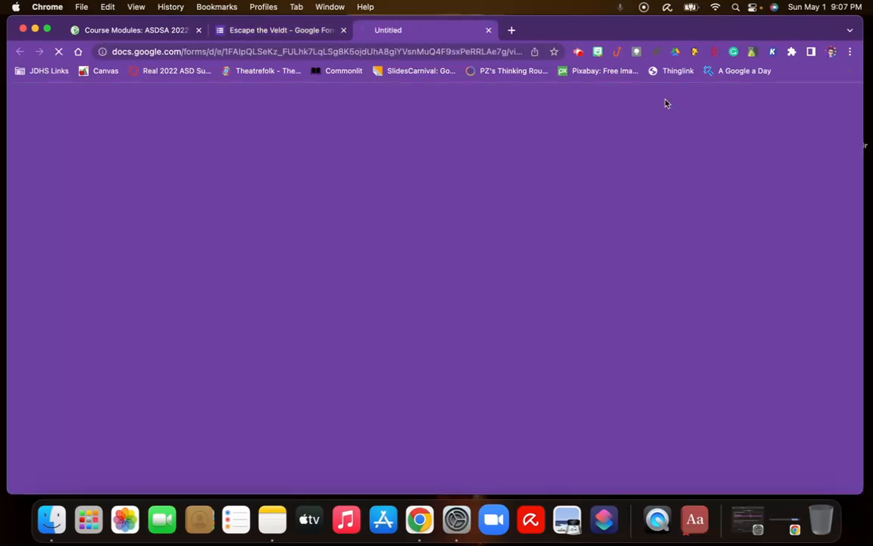
pyautogui.scroll(-10, 472, 270)
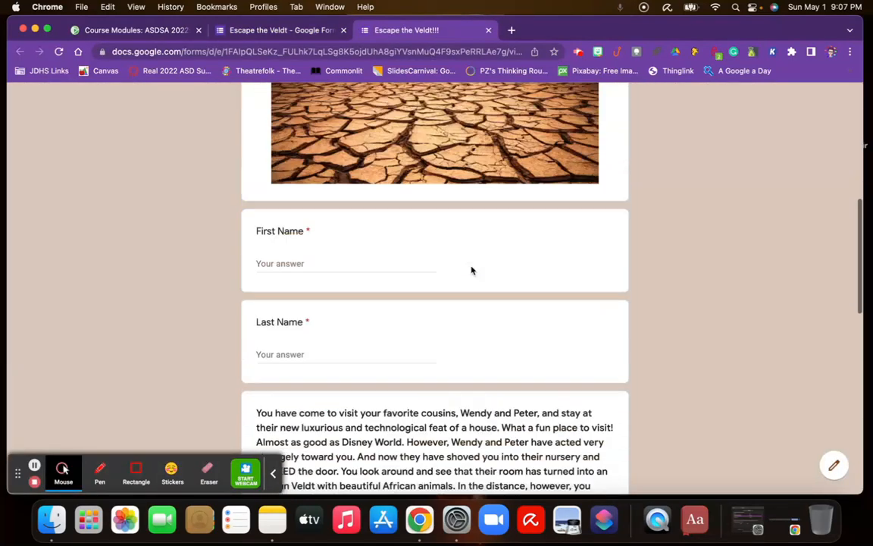
pyautogui.scroll(-6, 472, 270)
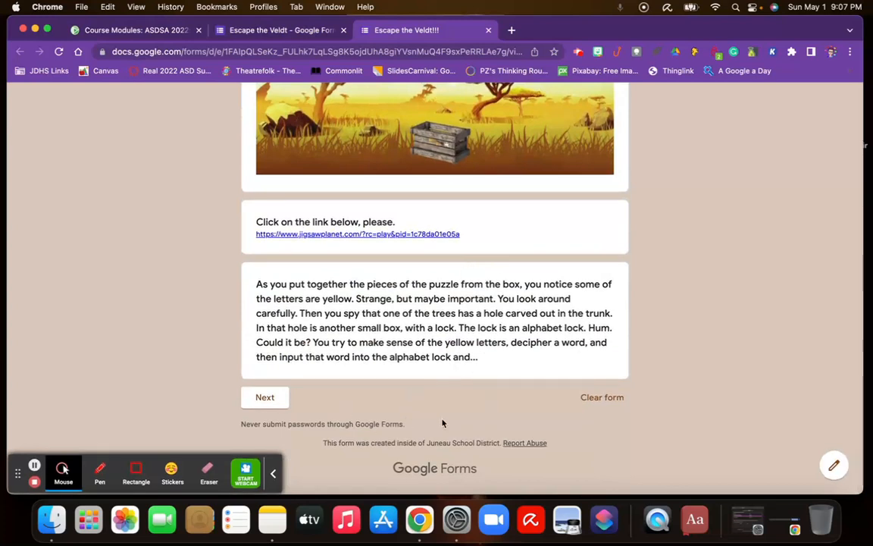
pyautogui.click(406, 235)
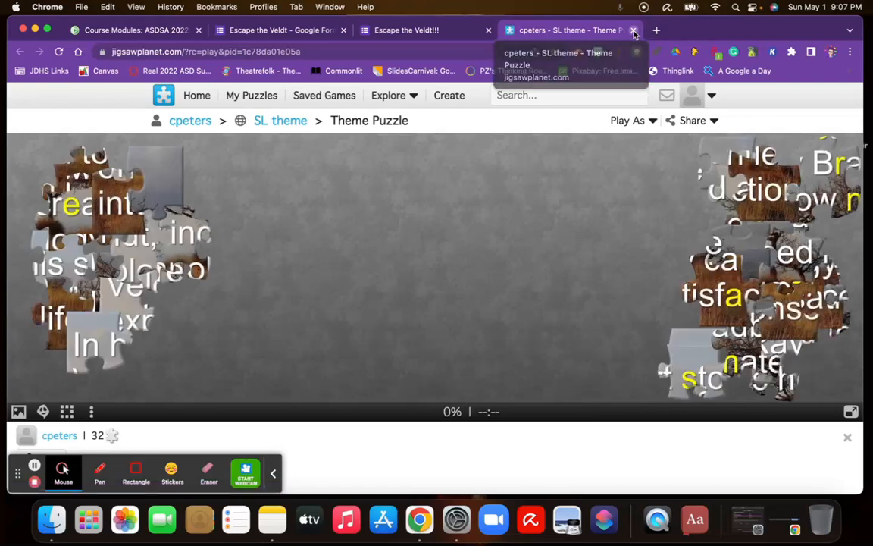
pyautogui.click(634, 31)
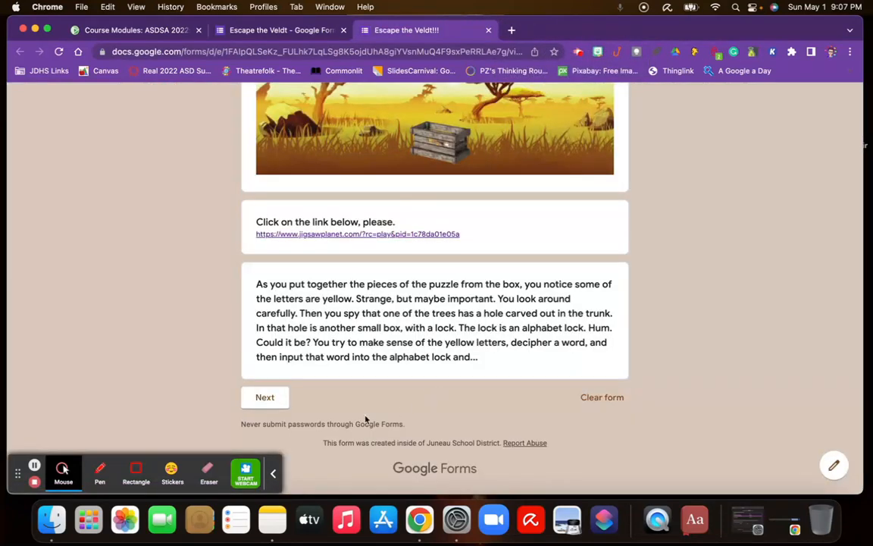
pyautogui.click(269, 399)
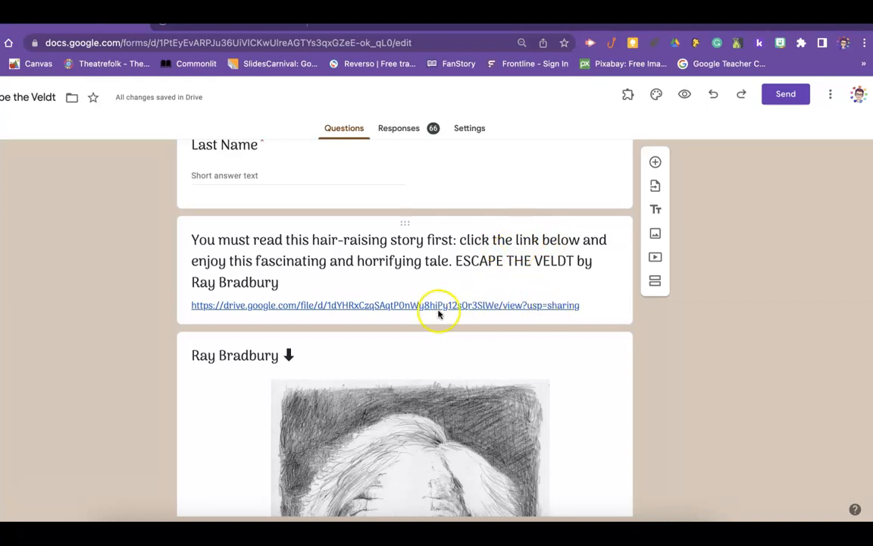
# - Cut the Google Drive URL from the story-reading block's description and change "click the link" to "click this link" in its title
pyautogui.click(582, 307)
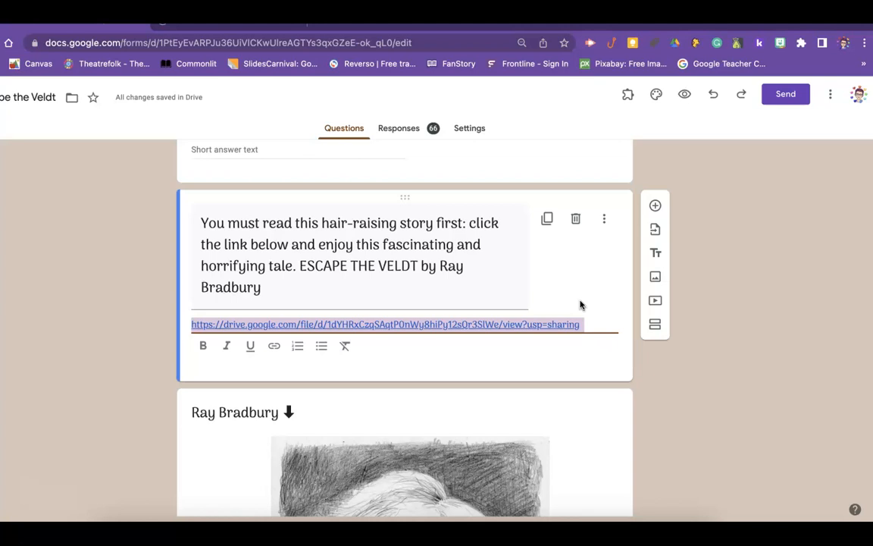
pyautogui.press('BackSpace')
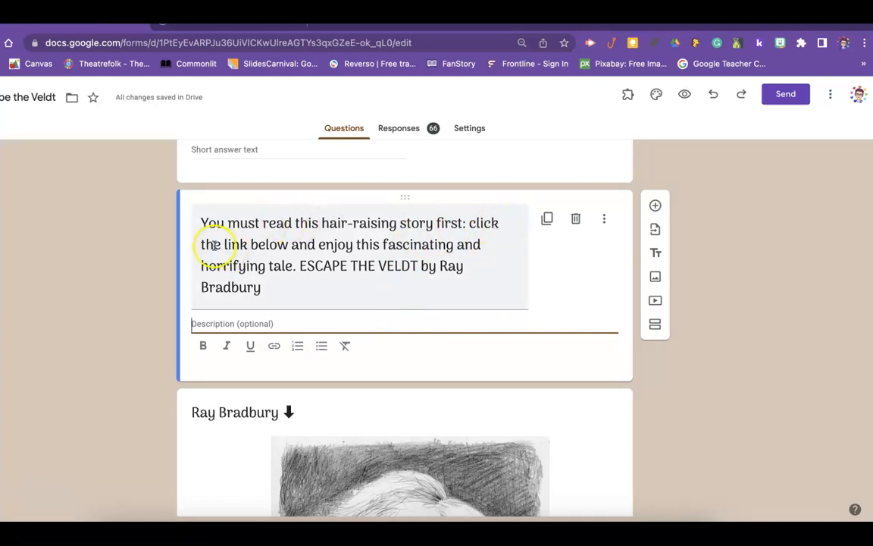
pyautogui.click(221, 246)
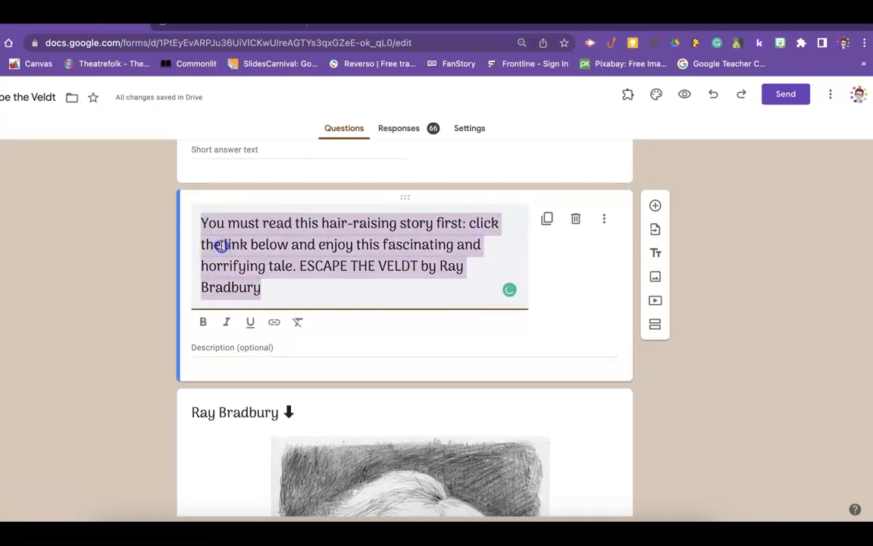
pyautogui.click(221, 245)
pyautogui.press('BackSpace')
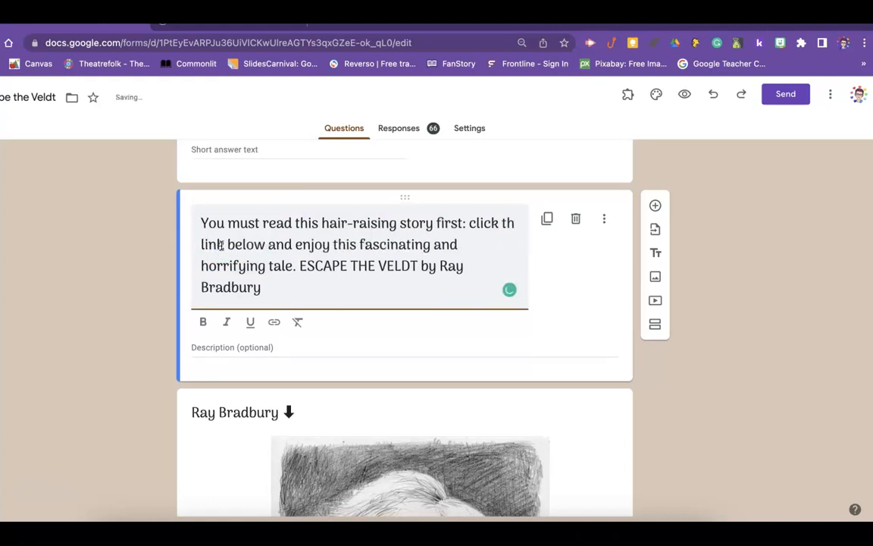
pyautogui.write('is')
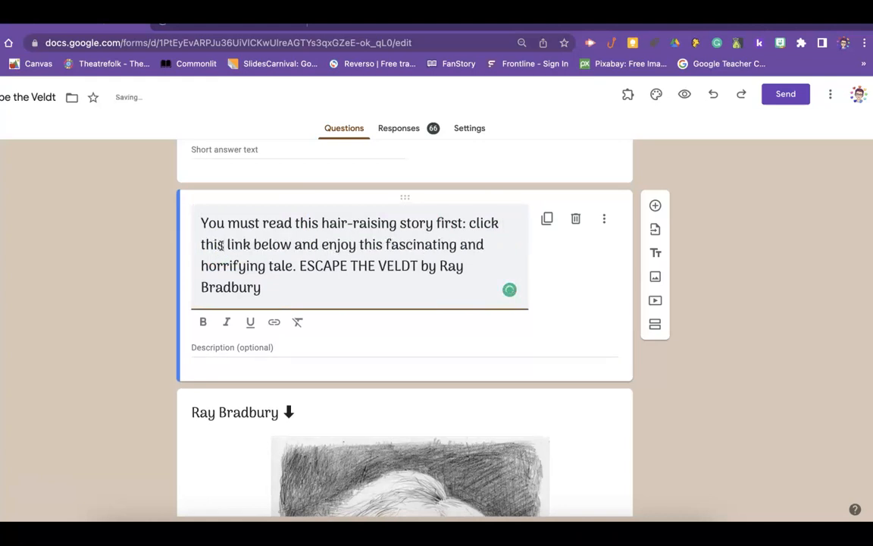
# - Replace "link below" with "LINK" in the story-reading block's title
pyautogui.click(293, 245)
pyautogui.press('BackSpace')
pyautogui.press('BackSpace')
pyautogui.press('BackSpace')
pyautogui.press('BackSpace')
pyautogui.press('BackSpace')
pyautogui.press('BackSpace')
pyautogui.press('BackSpace')
pyautogui.press('BackSpace')
pyautogui.press('BackSpace')
pyautogui.press('BackSpace')
pyautogui.write('LINK')
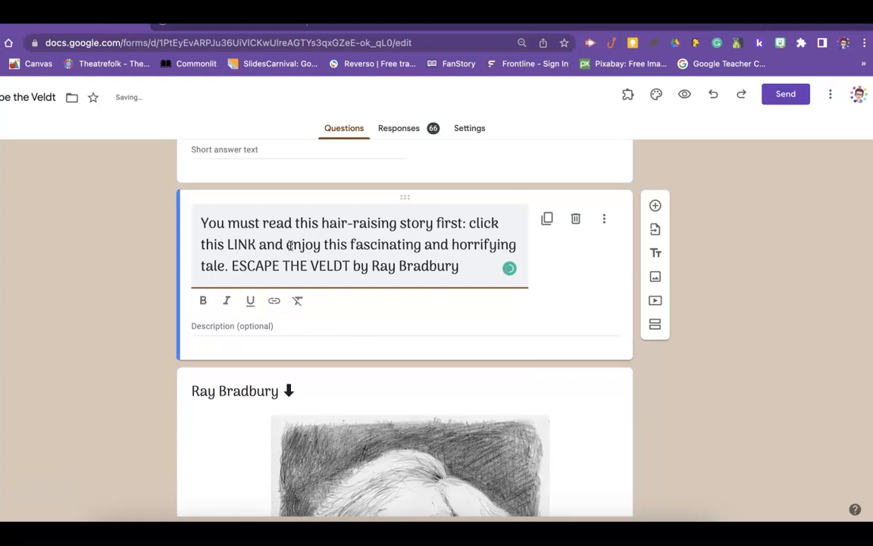
# - Hyperlink the word LINK in the title to the story's copied Google Drive URL
pyautogui.click(257, 245)
pyautogui.moveTo(256, 245); pyautogui.dragTo(229, 245)
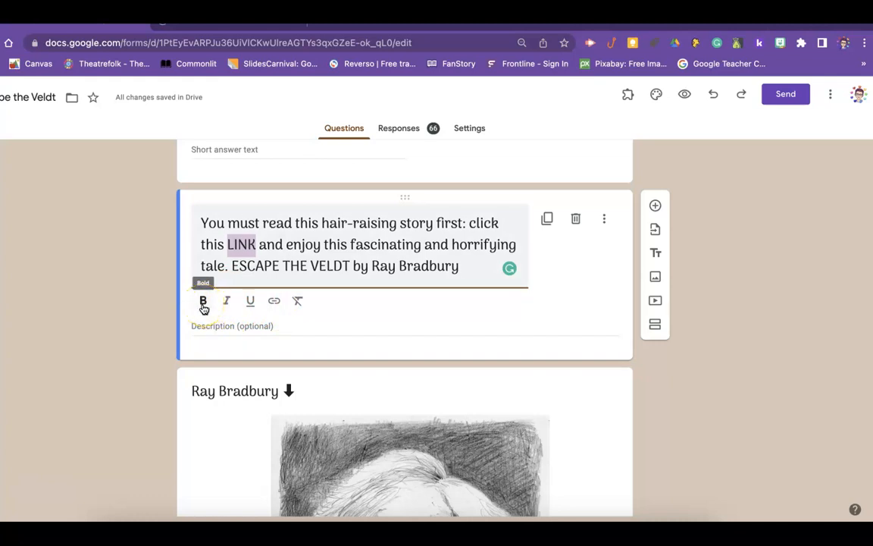
pyautogui.click(227, 302)
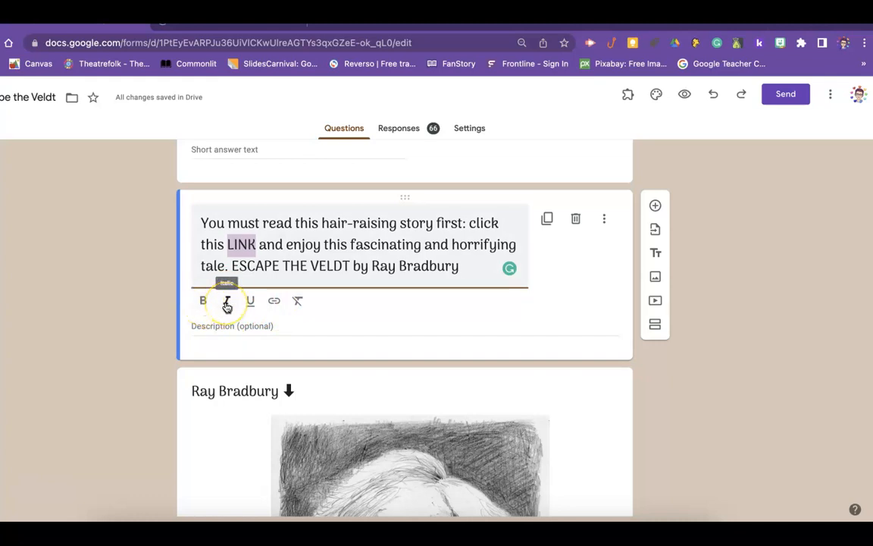
pyautogui.click(252, 303)
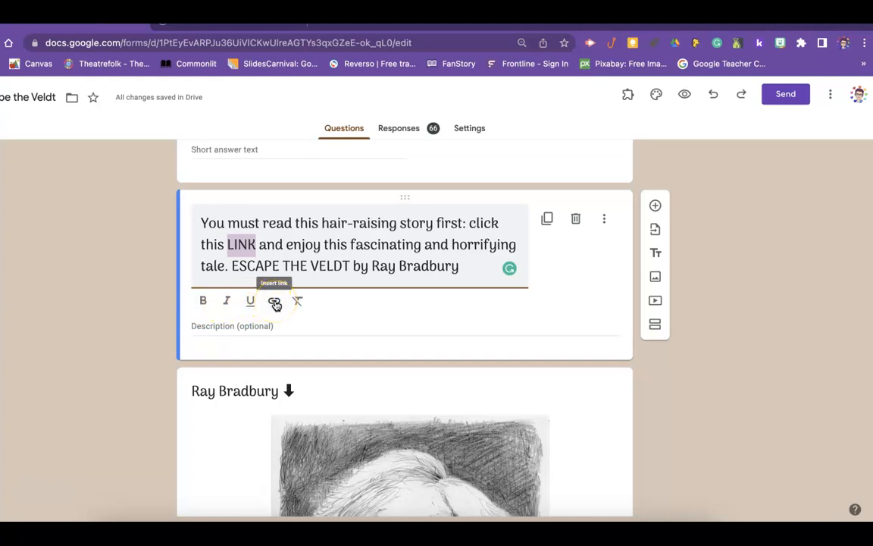
pyautogui.click(275, 303)
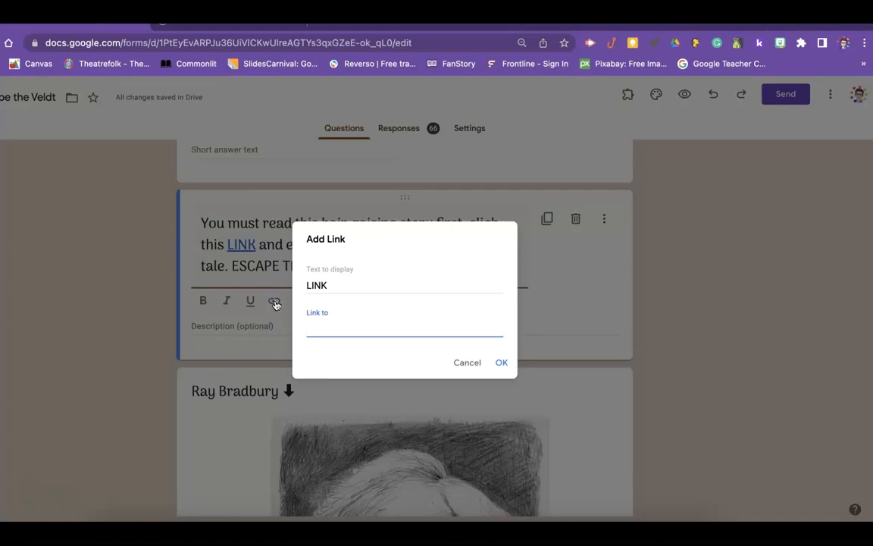
pyautogui.press('super+v')
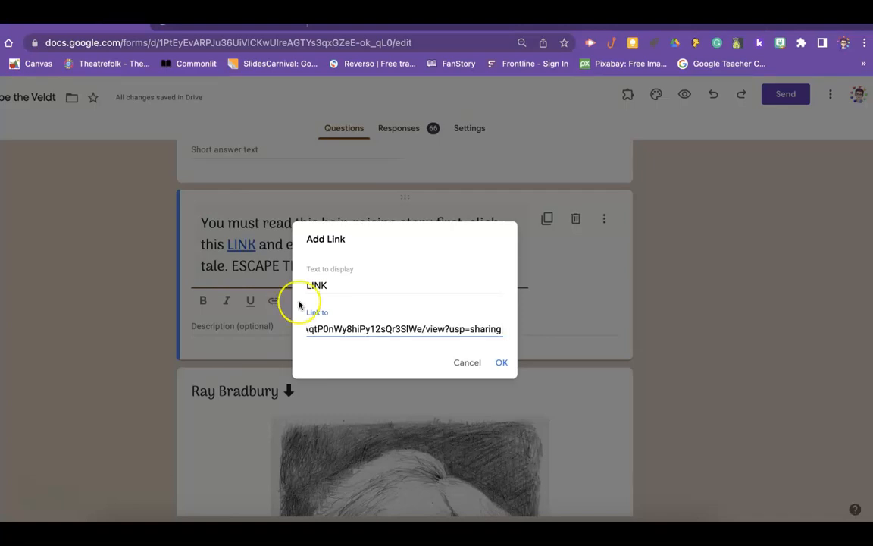
pyautogui.click(501, 364)
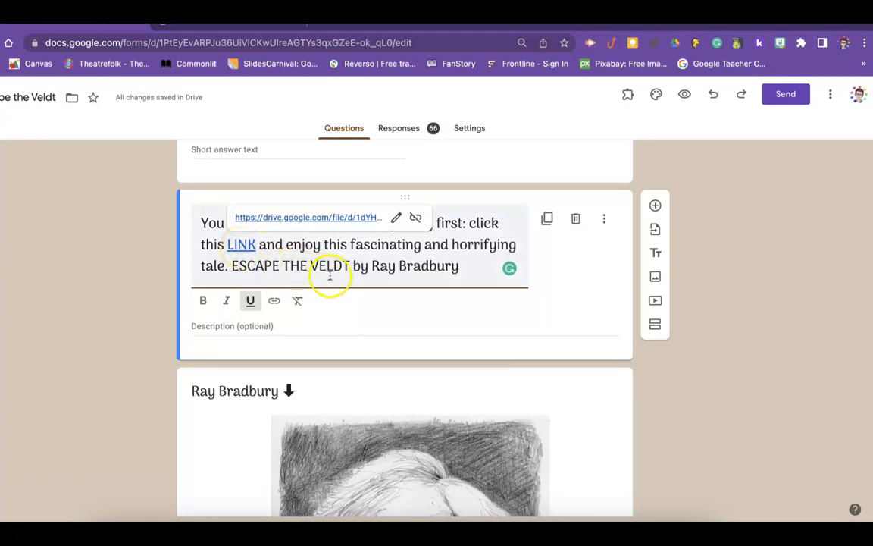
# - Make the words ESCAPE THE VELDT bold in the story-reading block's title
pyautogui.click(351, 266)
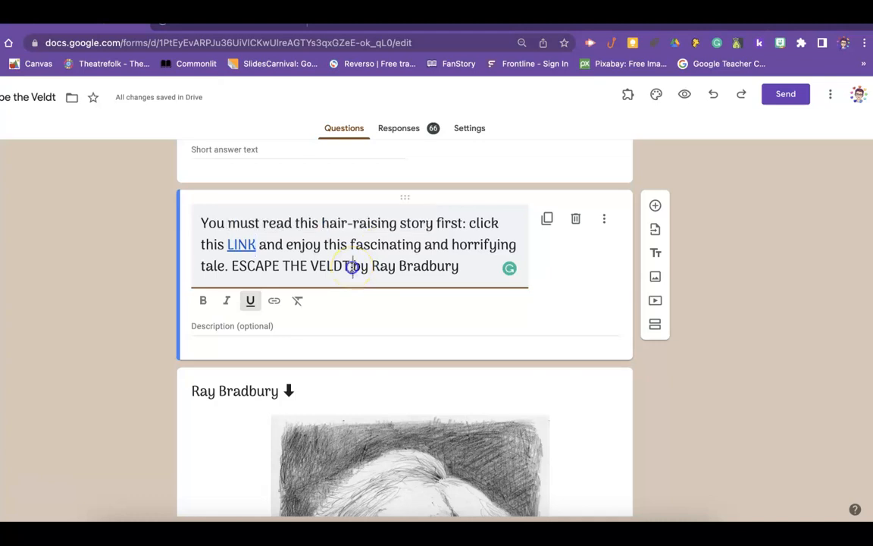
pyautogui.click(349, 267)
pyautogui.moveTo(349, 267); pyautogui.dragTo(230, 265)
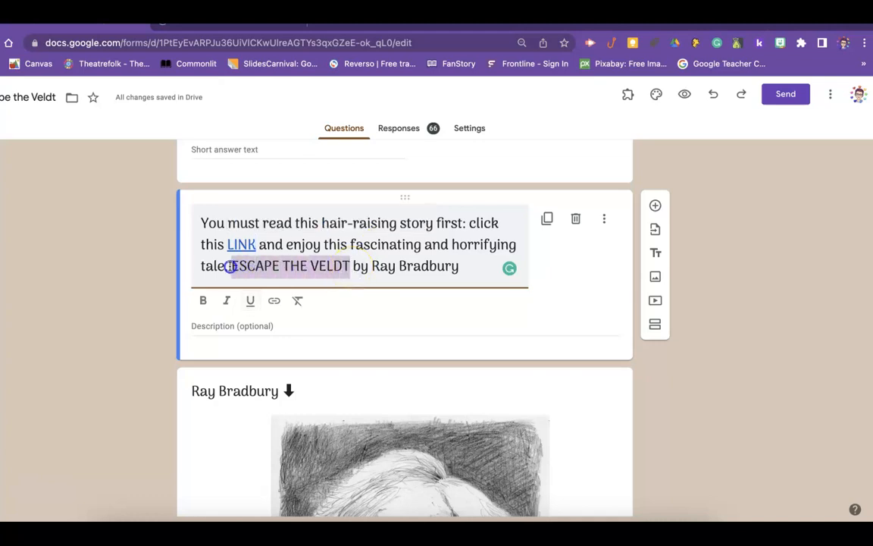
pyautogui.click(203, 299)
pyautogui.click(406, 255)
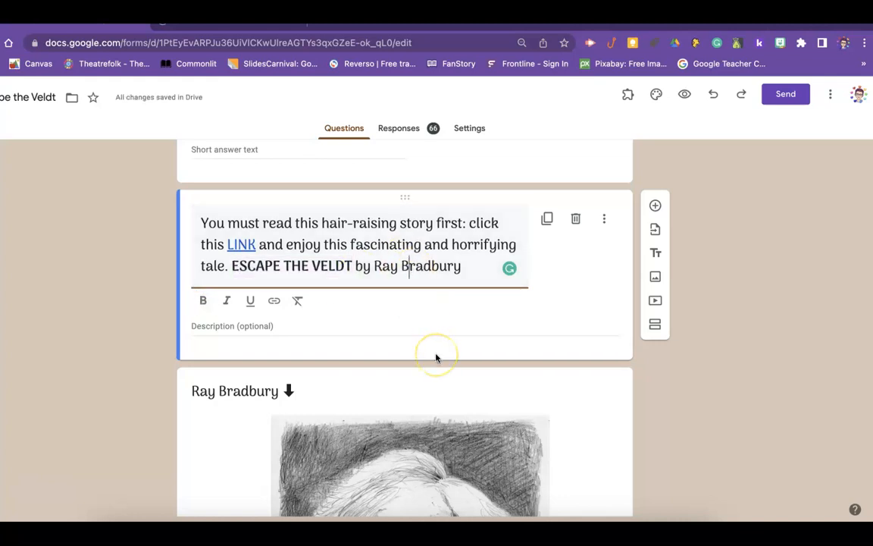
# - Cut the Jigsaw Planet URL from the puzzle-link block's description and change "the link" to "this link" in its title
pyautogui.scroll(-10, 436, 358)
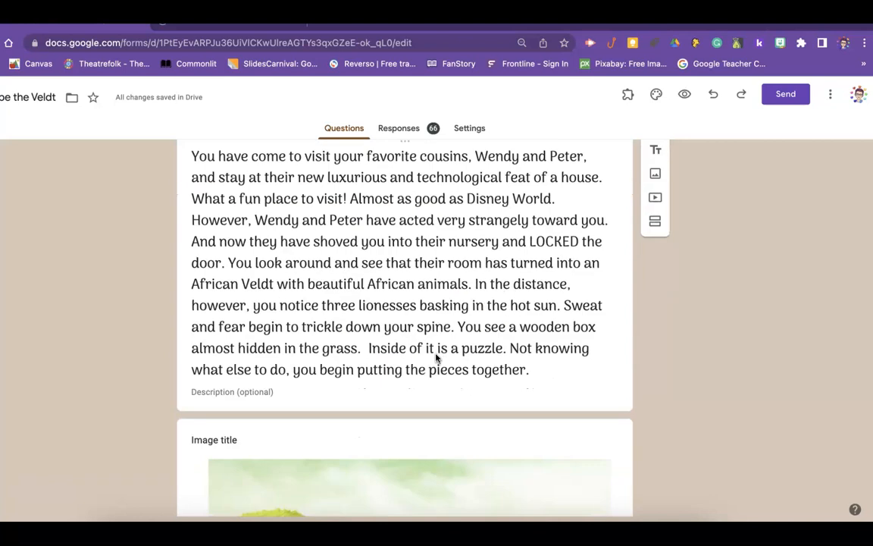
pyautogui.scroll(-5, 436, 358)
pyautogui.scroll(-3, 436, 358)
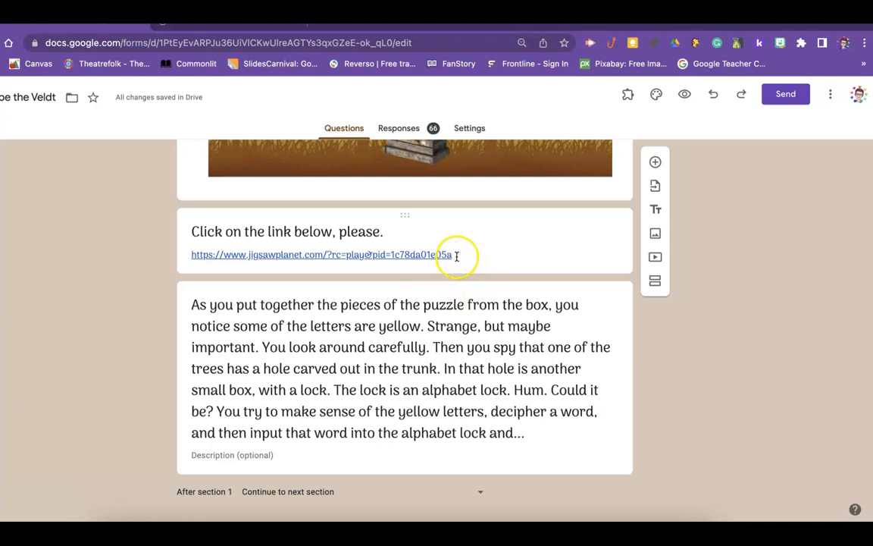
pyautogui.tripleClick(456, 256)
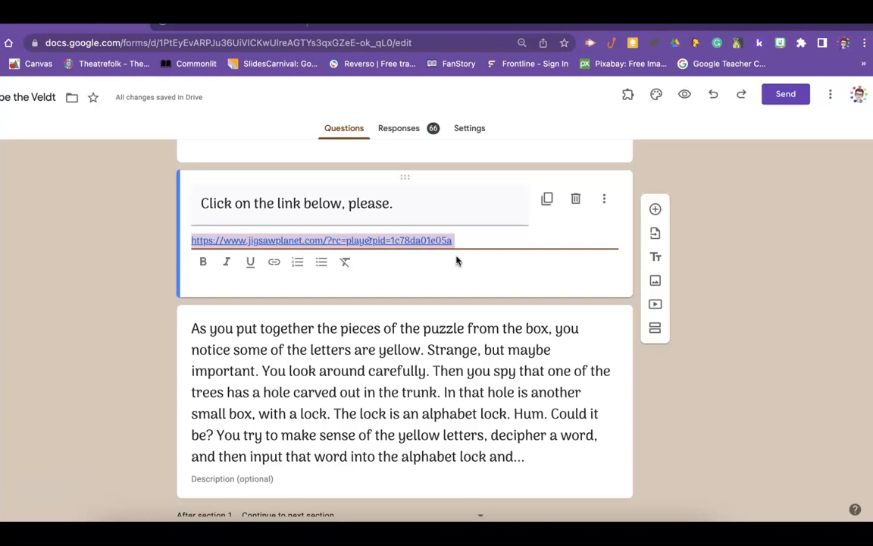
pyautogui.press('BackSpace')
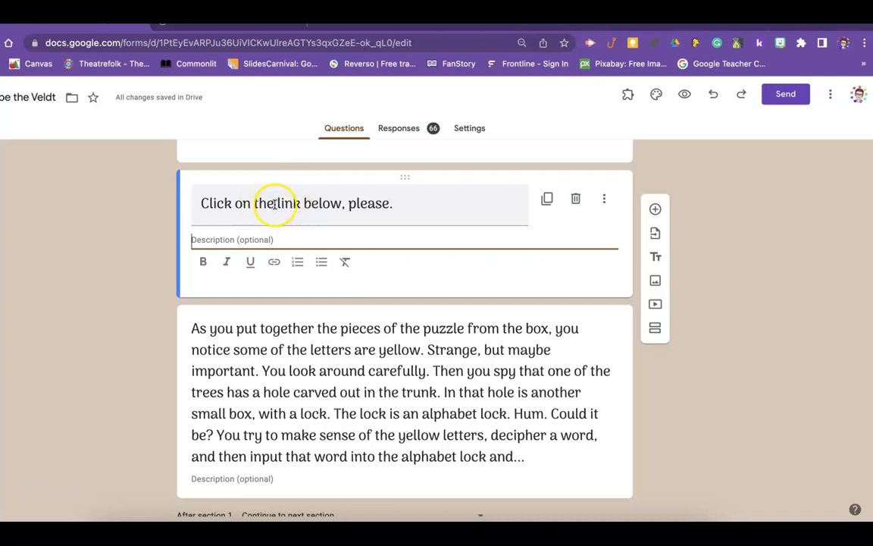
pyautogui.tripleClick(275, 203)
pyautogui.click(275, 203)
pyautogui.press('BackSpace')
pyautogui.write('is')
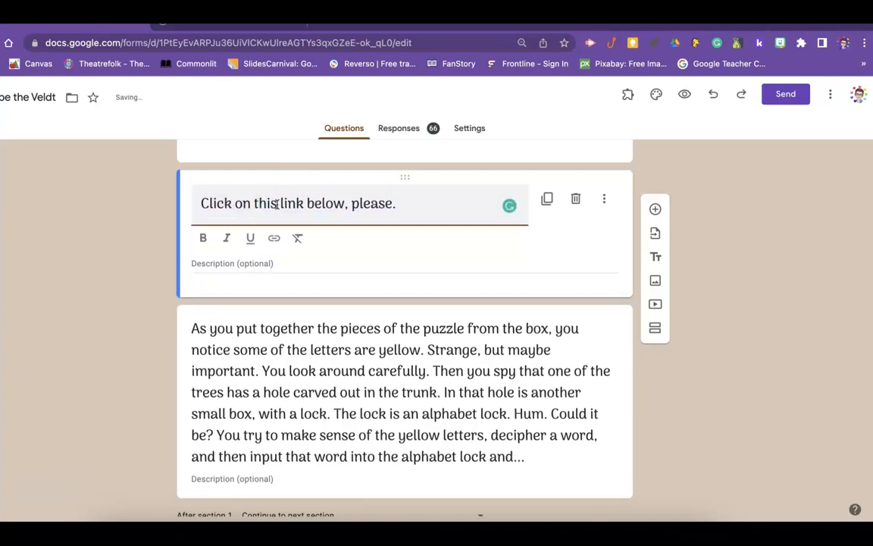
# - Replace "link below" with "LINK" in the puzzle-link block's title
pyautogui.click(345, 205)
pyautogui.press('BackSpace')
pyautogui.press('BackSpace')
pyautogui.press('BackSpace')
pyautogui.press('BackSpace')
pyautogui.press('BackSpace')
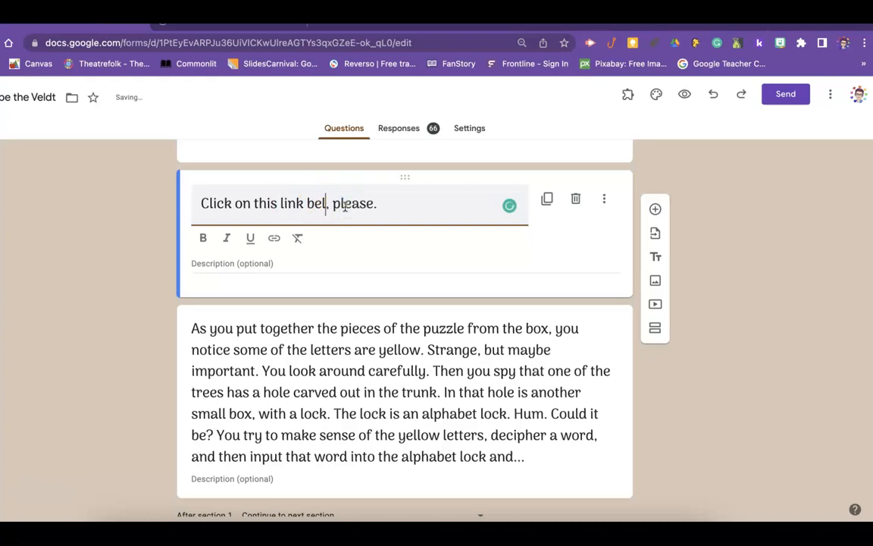
pyautogui.press('BackSpace')
pyautogui.press('BackSpace')
pyautogui.press('BackSpace')
pyautogui.press('BackSpace')
pyautogui.press('BackSpace')
pyautogui.write('LINK')
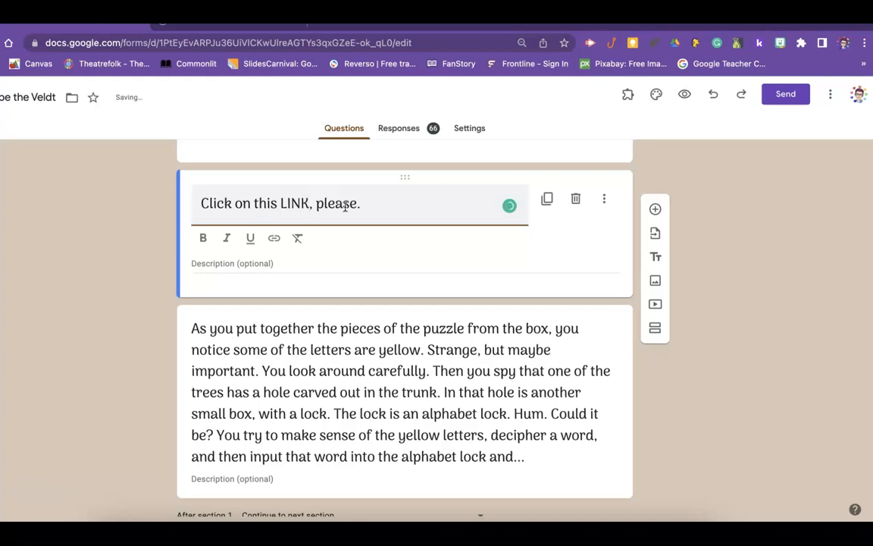
# - Hyperlink the word LINK in the puzzle-link block's title to the cut Jigsaw Planet URL
pyautogui.moveTo(310, 204); pyautogui.dragTo(281, 202)
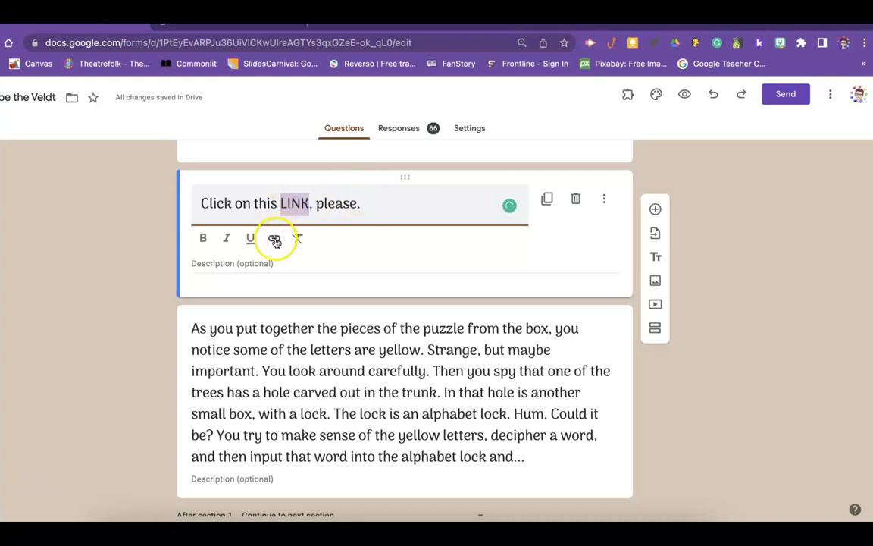
pyautogui.click(274, 240)
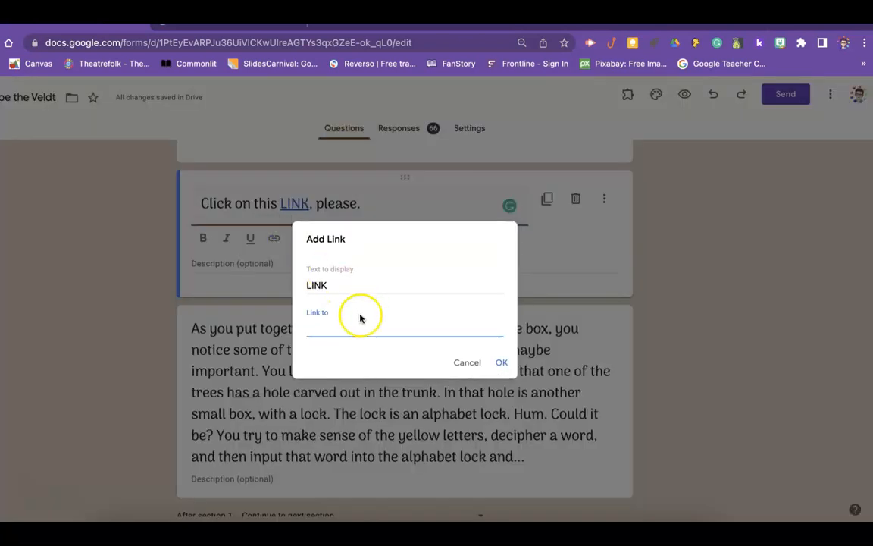
pyautogui.hotkey('ctrl', 'v')
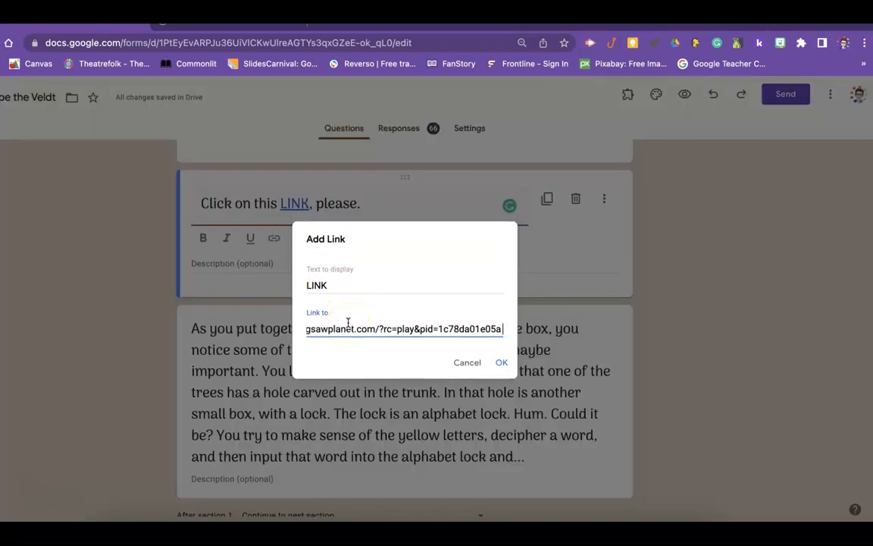
pyautogui.click(501, 362)
pyautogui.click(354, 261)
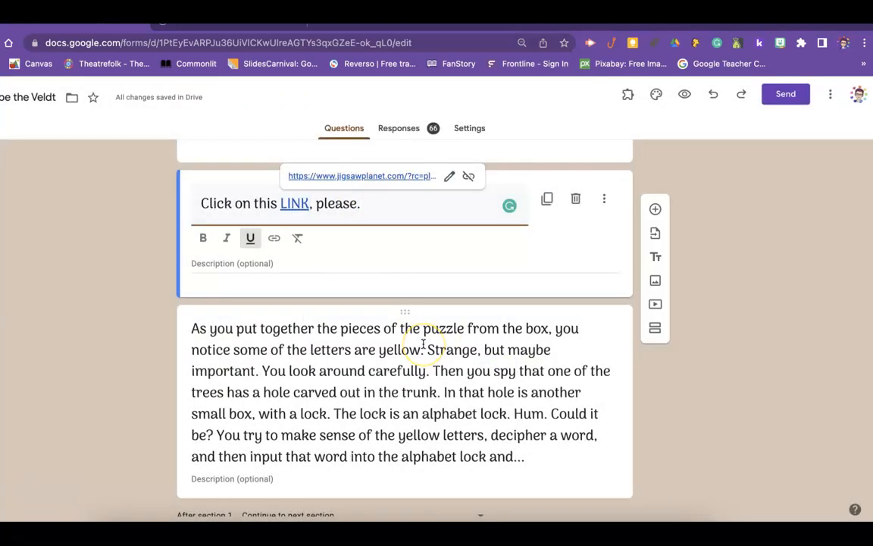
# - Review the first section in the editor and in the respondent preview, and close the preview
pyautogui.scroll(-3, 423, 342)
pyautogui.scroll(15, 423, 343)
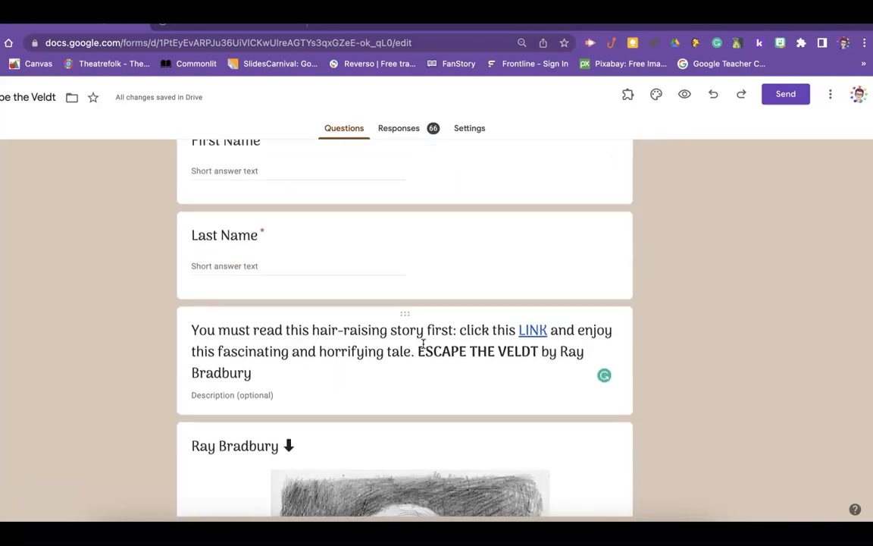
pyautogui.scroll(2, 423, 343)
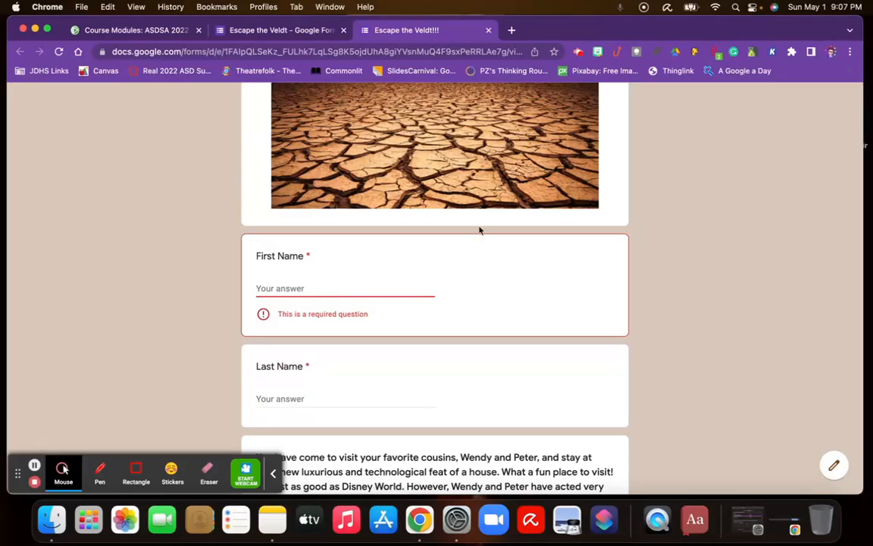
pyautogui.scroll(4, 480, 228)
pyautogui.scroll(-5, 480, 228)
pyautogui.scroll(-10, 480, 230)
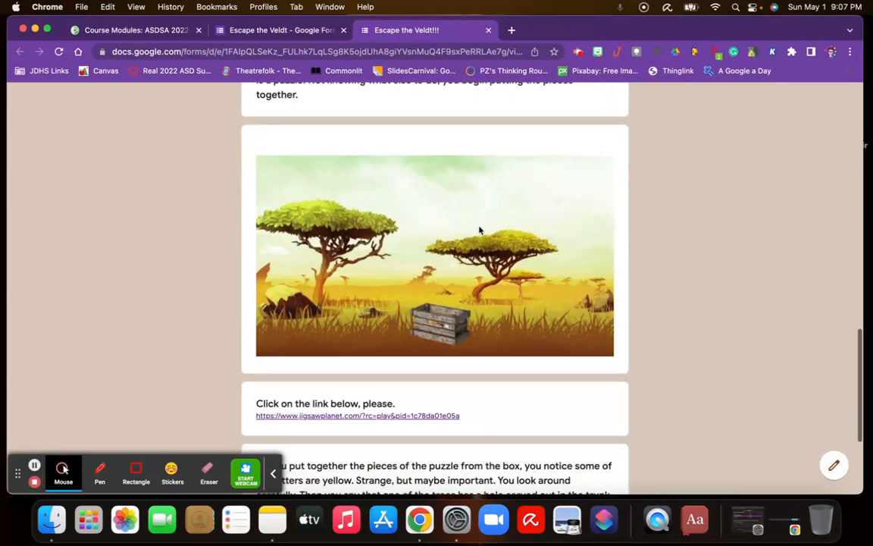
pyautogui.scroll(-5, 480, 230)
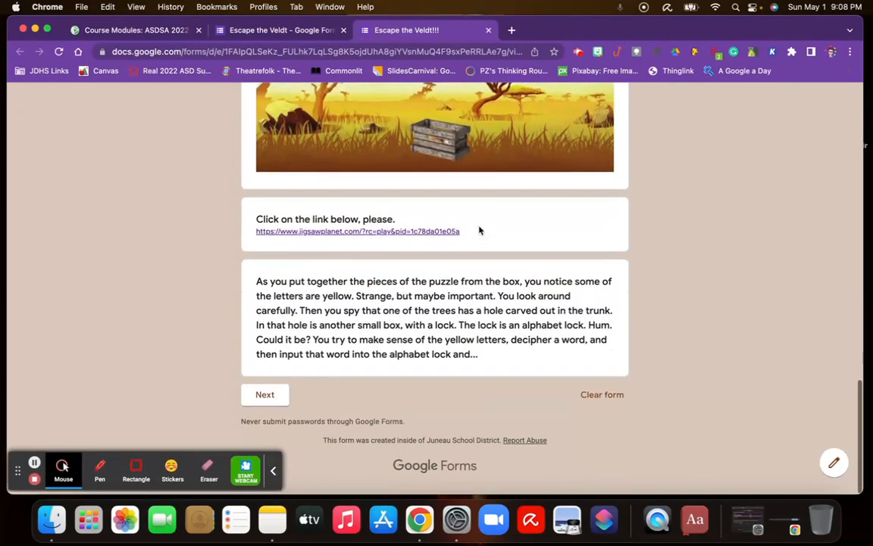
pyautogui.click(490, 32)
# - Examine the end of section 1 and the tree and alphabet lock images in section 2, Inside the Tree!
pyautogui.scroll(-2, 485, 325)
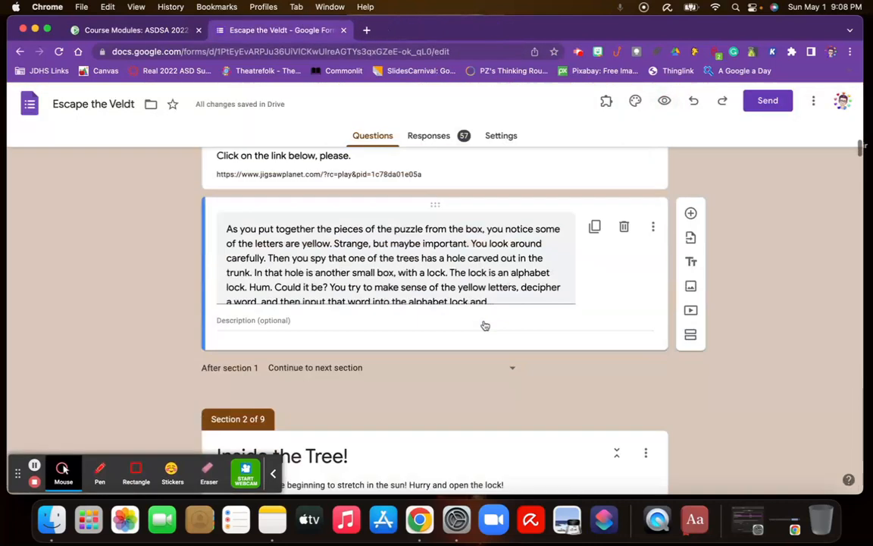
pyautogui.scroll(-6, 485, 325)
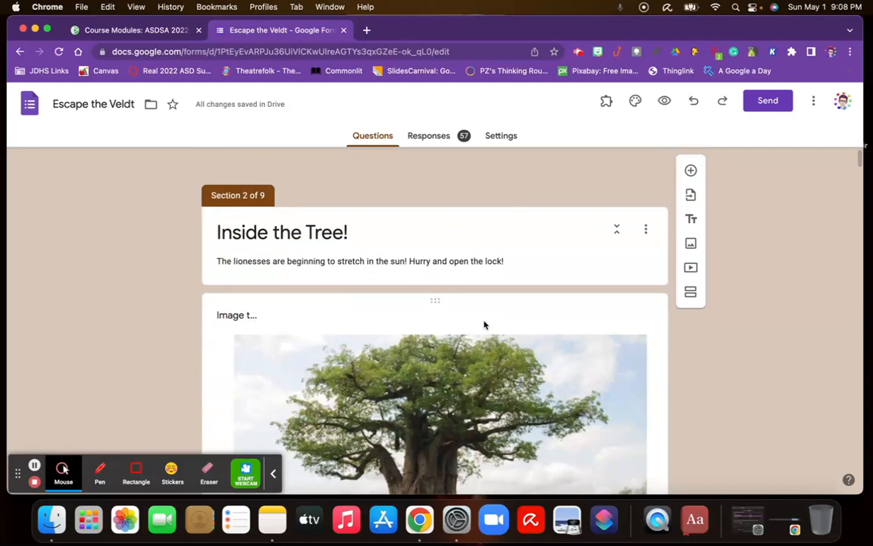
pyautogui.scroll(-1, 486, 325)
pyautogui.scroll(4, 485, 325)
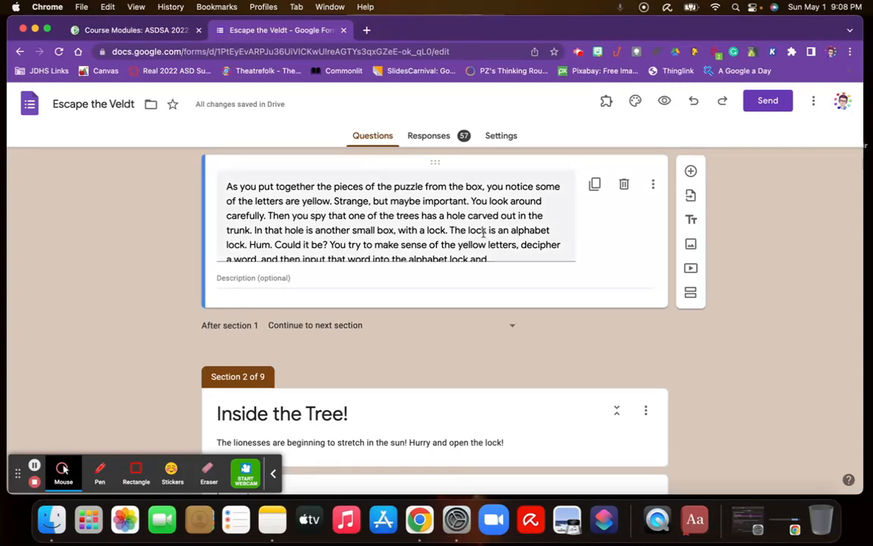
pyautogui.scroll(-1, 483, 233)
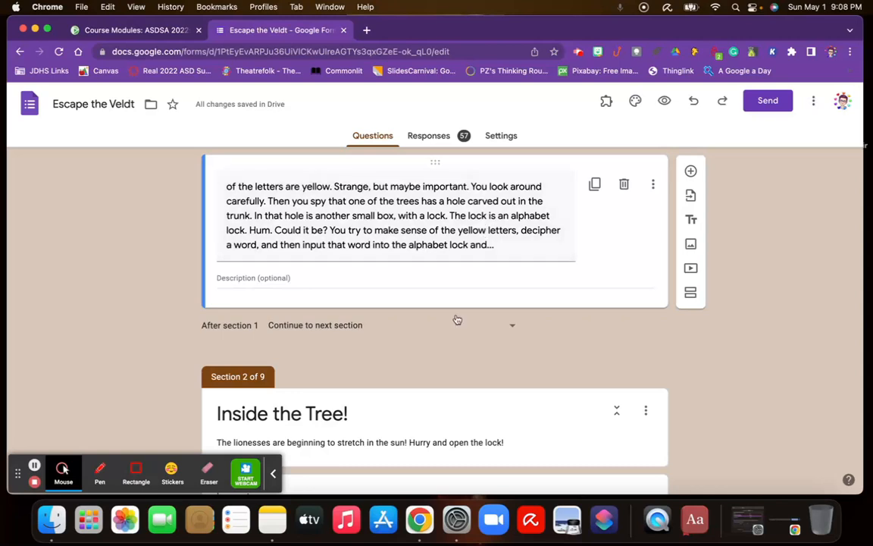
pyautogui.scroll(-10, 458, 319)
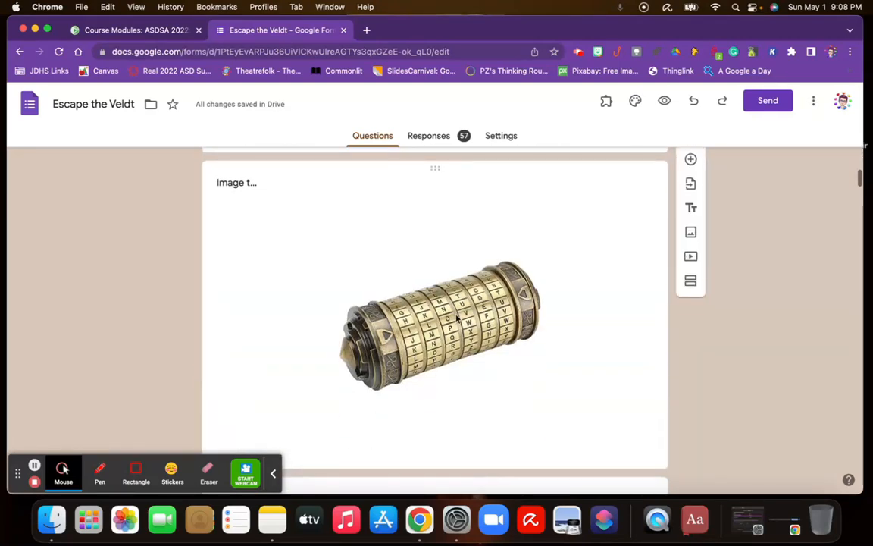
pyautogui.scroll(5, 419, 305)
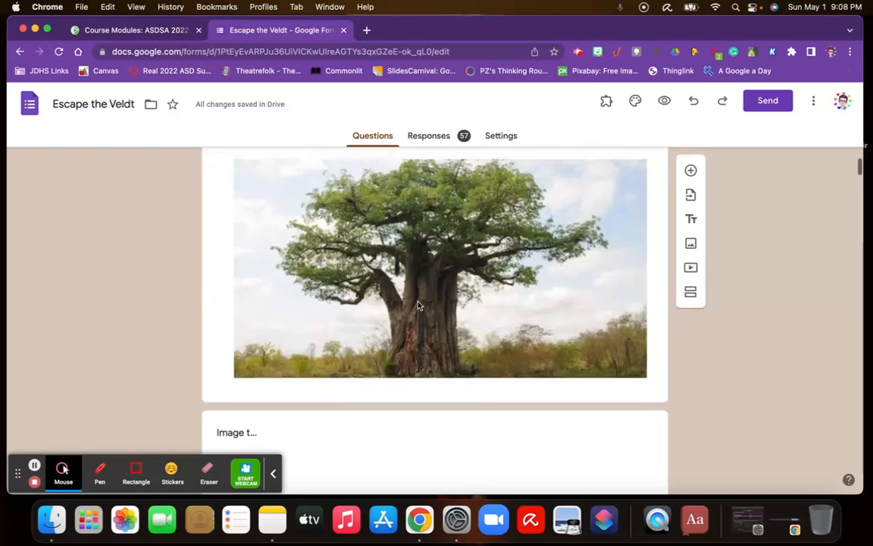
pyautogui.scroll(-1, 418, 305)
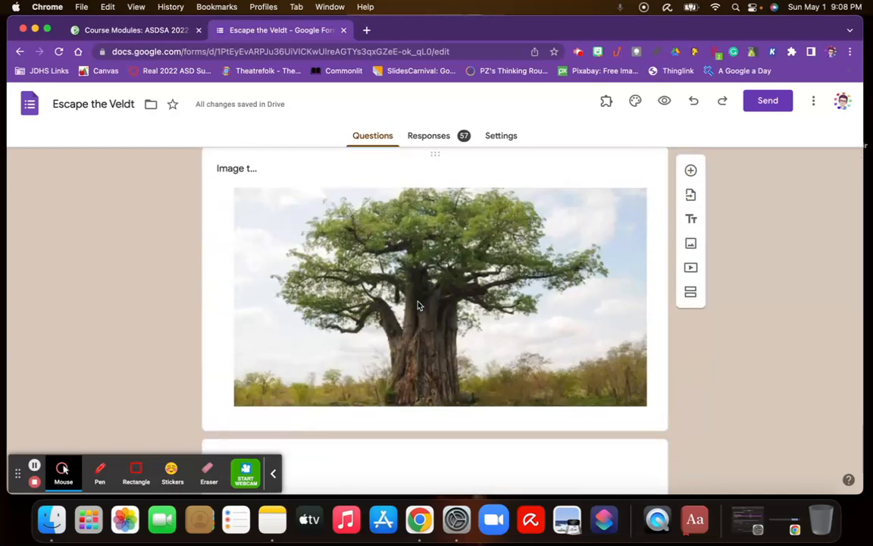
pyautogui.scroll(-6, 418, 305)
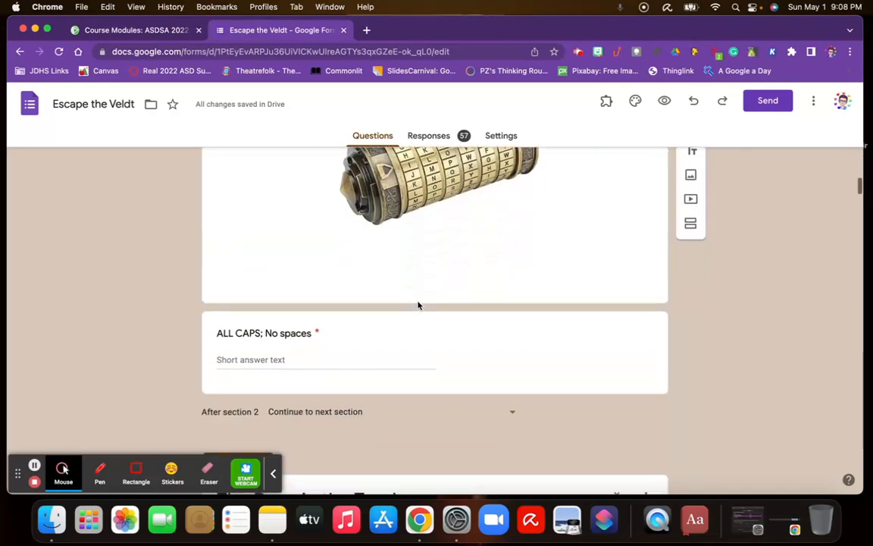
# - Inspect the response validation of the "ALL CAPS; No spaces" question in section 2, including its rule types and the Response validation option
pyautogui.click(371, 337)
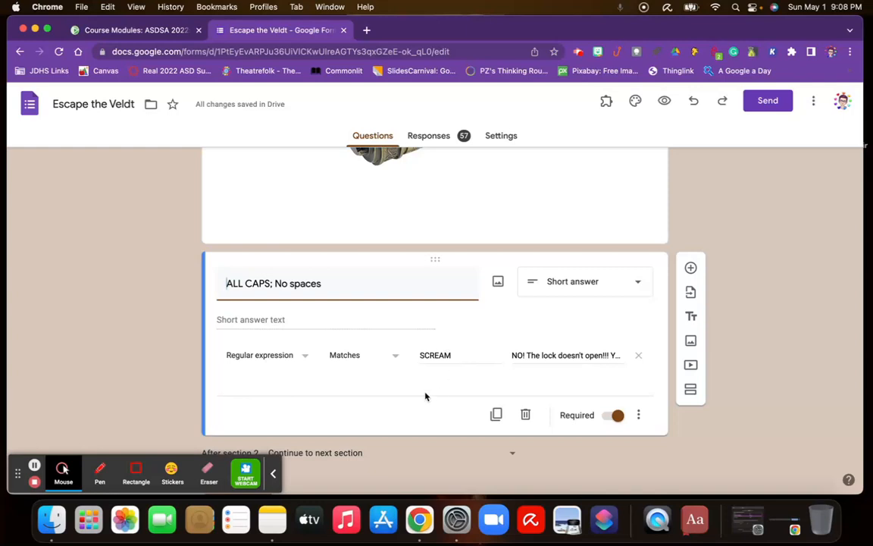
pyautogui.click(308, 359)
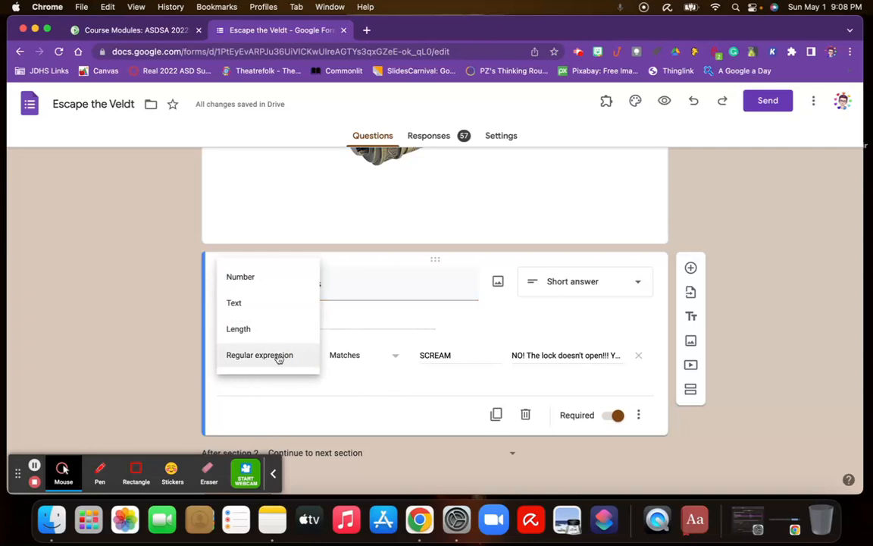
pyautogui.click(289, 395)
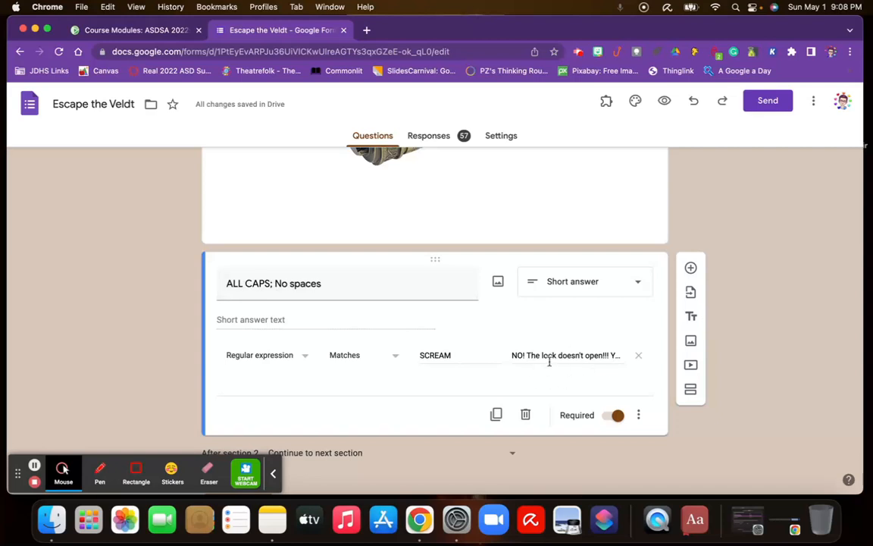
pyautogui.scroll(-1, 549, 377)
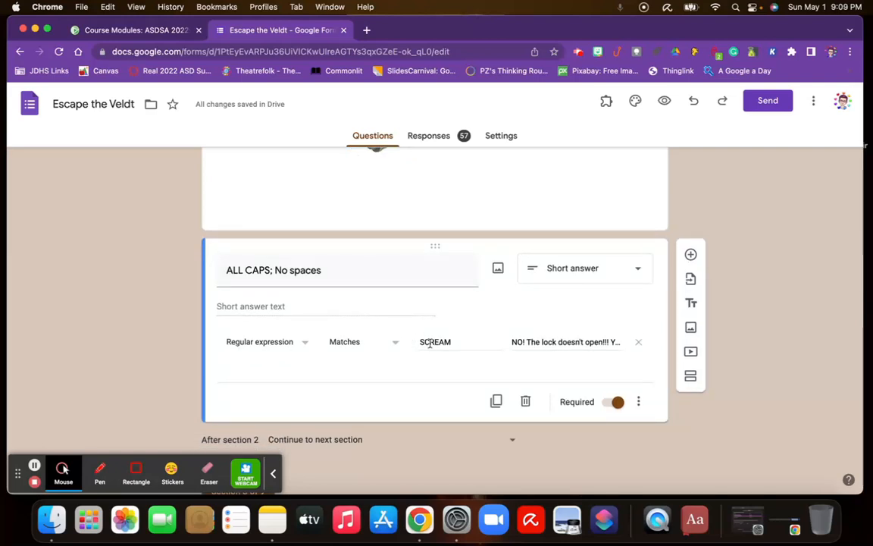
pyautogui.click(640, 402)
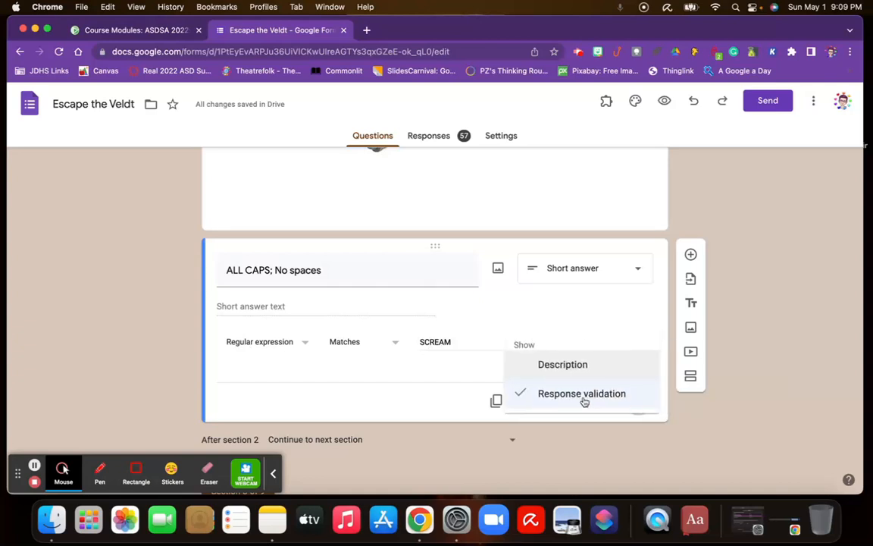
pyautogui.click(431, 401)
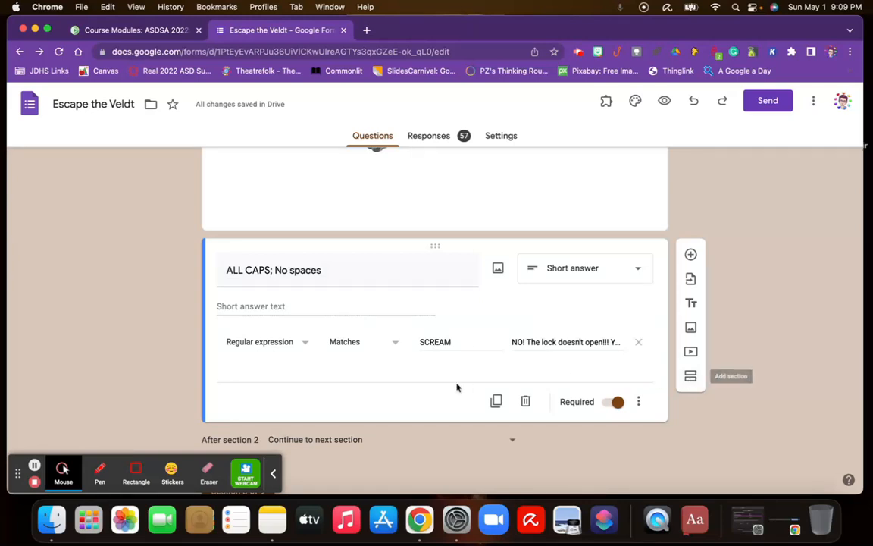
# - Examine section 3, The Door in the Tree!, including its door image, story text, presentation link and directional lock image
pyautogui.scroll(-2, 458, 386)
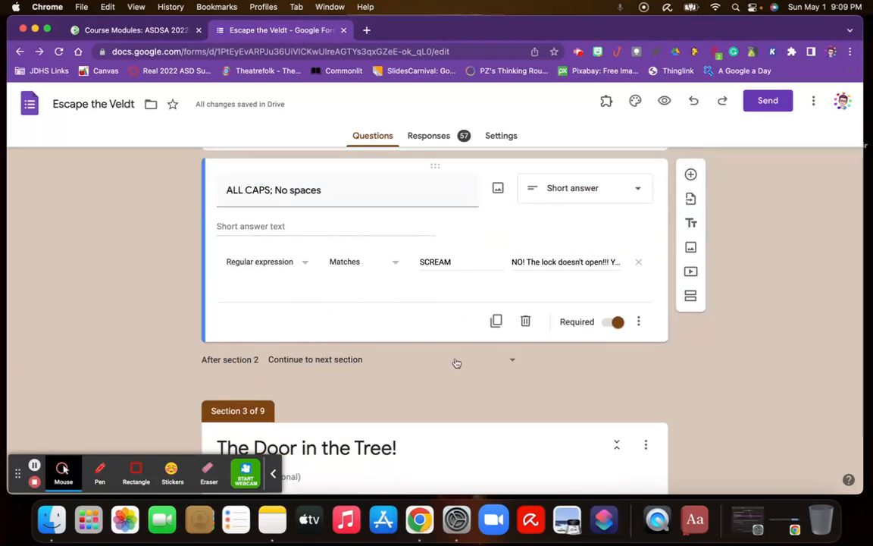
pyautogui.scroll(-3, 457, 362)
pyautogui.scroll(-4, 456, 363)
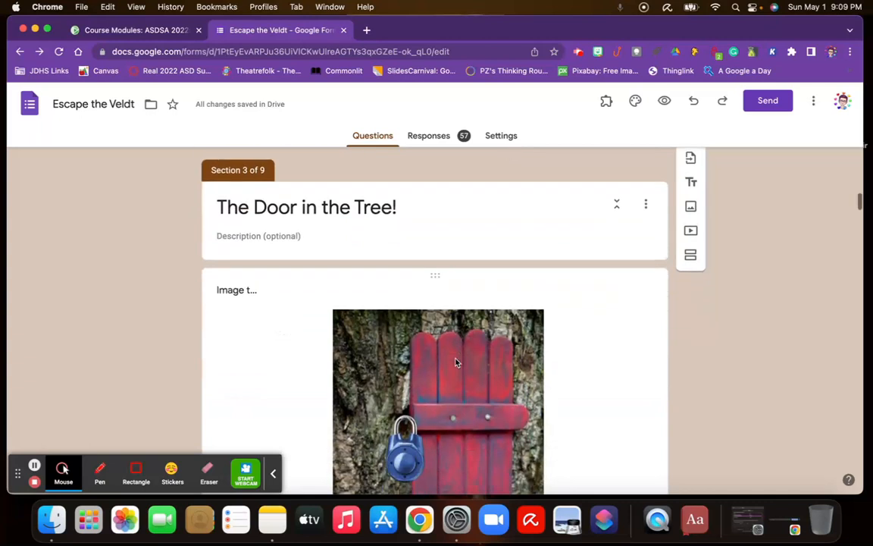
pyautogui.scroll(-7, 456, 362)
pyautogui.scroll(1, 456, 362)
pyautogui.scroll(2, 455, 362)
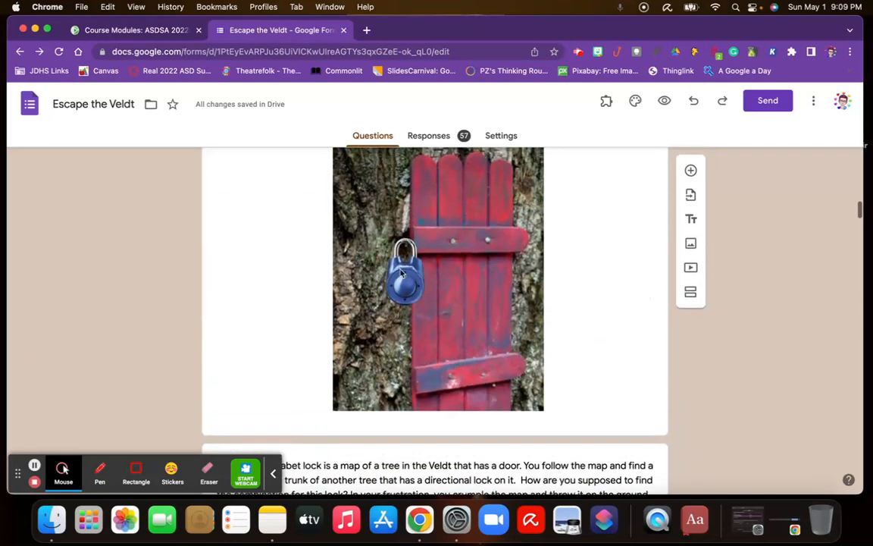
pyautogui.scroll(-9, 453, 332)
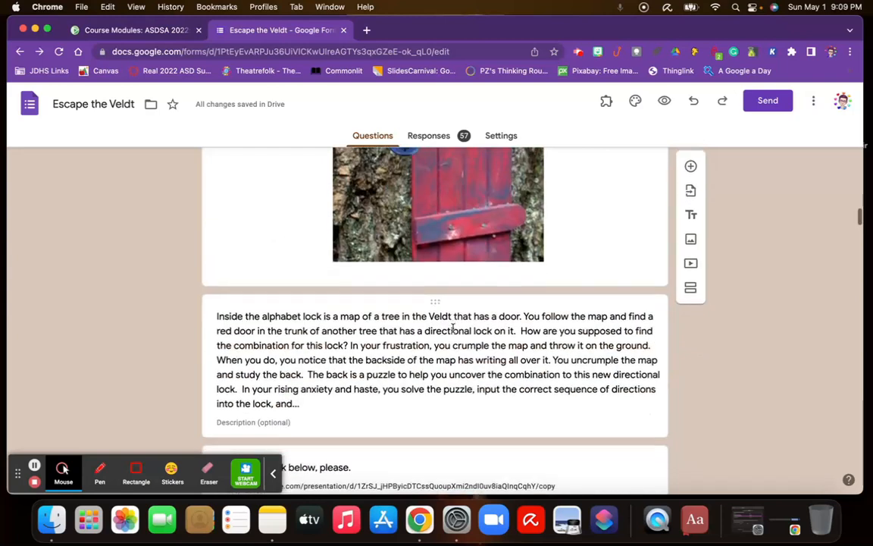
pyautogui.scroll(-1, 453, 332)
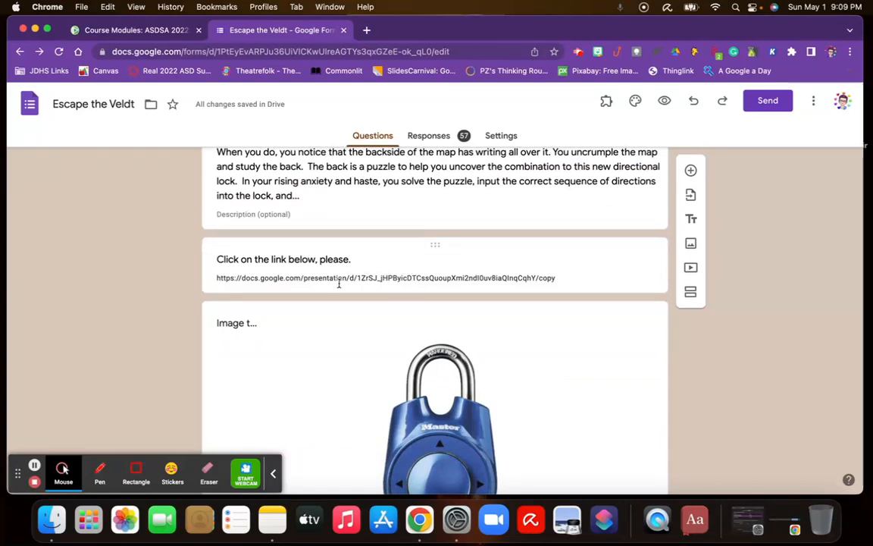
pyautogui.scroll(-3, 440, 276)
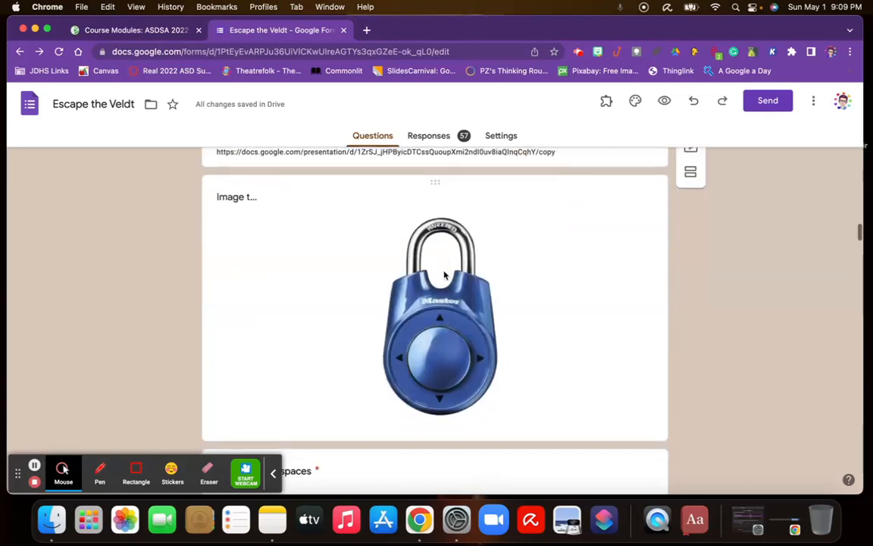
# - Toggle response validation off and on for the "ALL CAPS; No spaces" question in section 3, and undo both changes
pyautogui.scroll(-5, 445, 275)
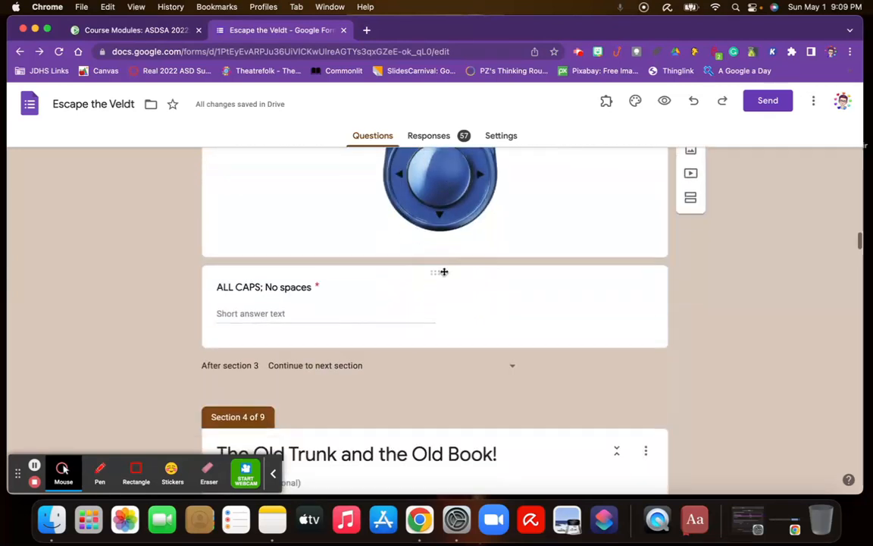
pyautogui.click(409, 292)
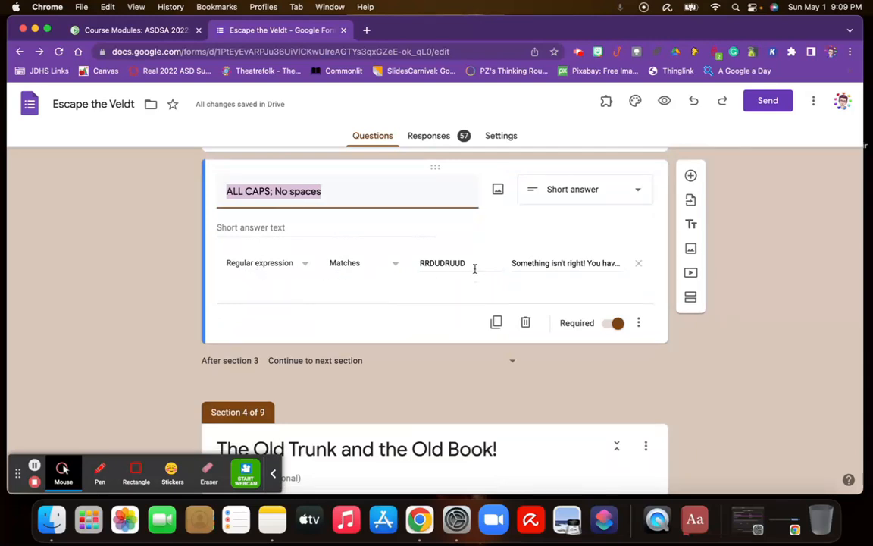
pyautogui.click(639, 324)
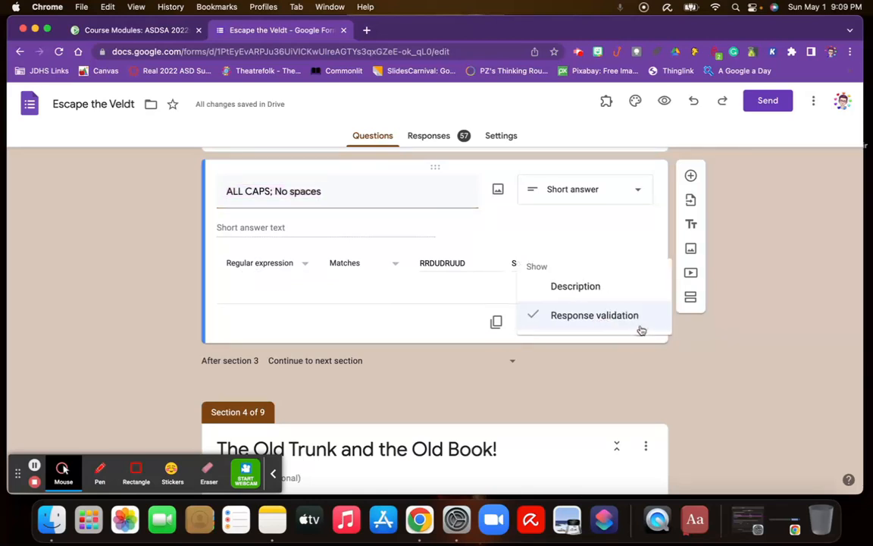
pyautogui.click(576, 322)
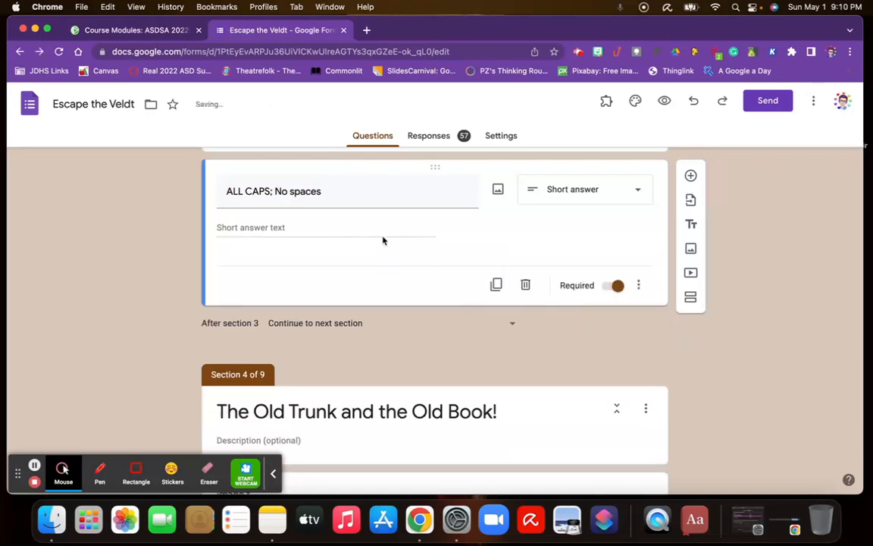
pyautogui.click(639, 285)
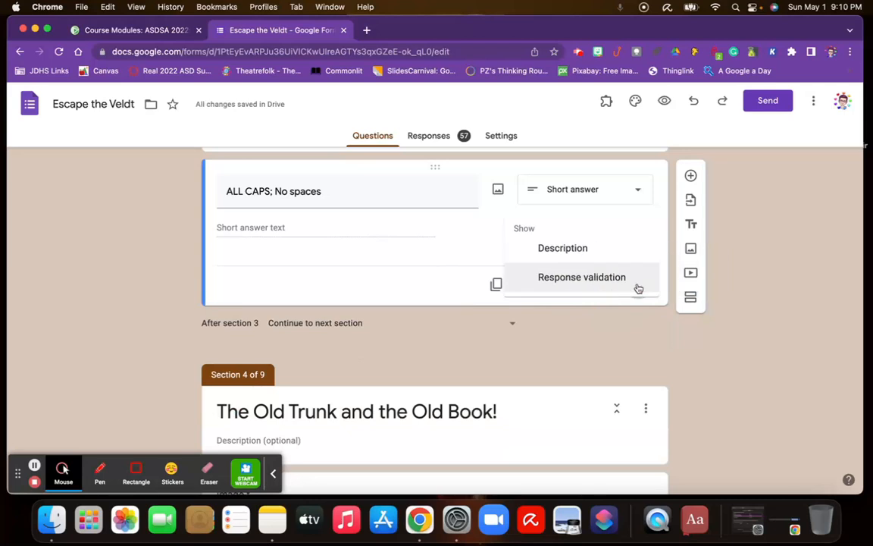
pyautogui.click(579, 277)
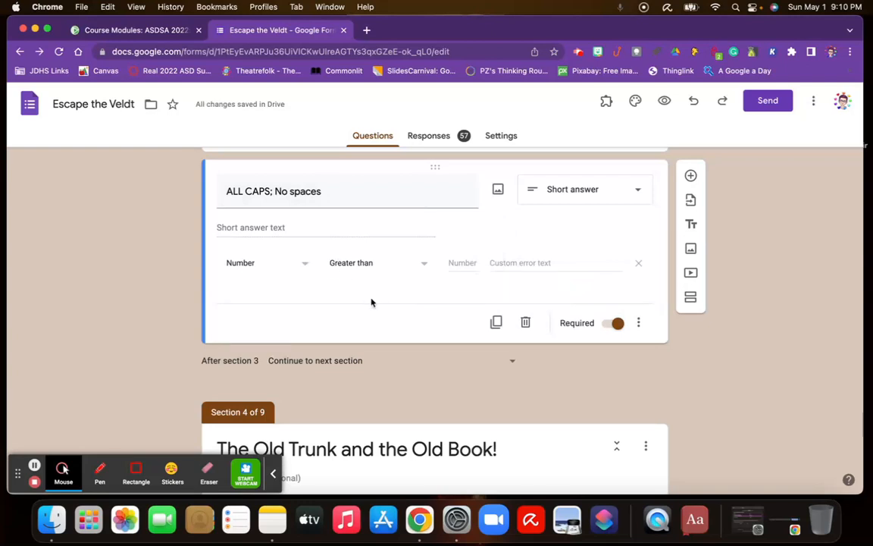
pyautogui.press('super+z')
pyautogui.press('super+z')
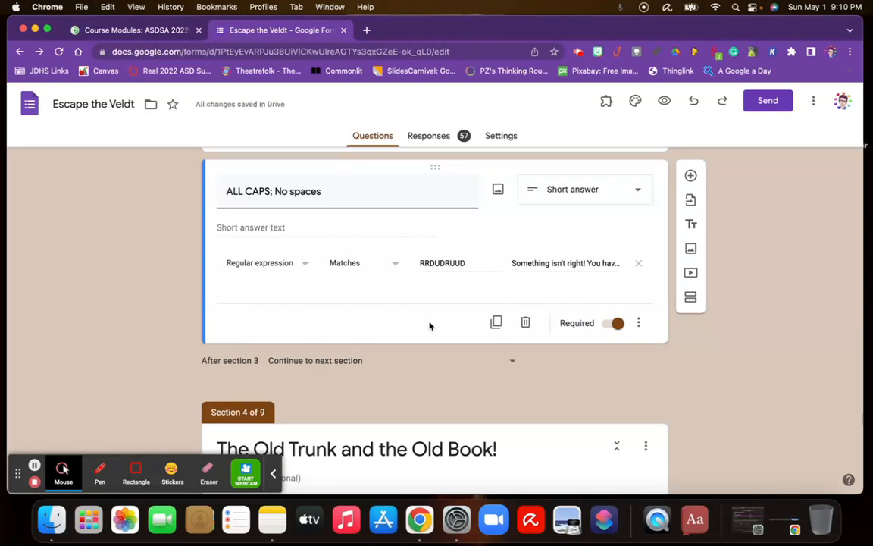
# - Examine section 4, The Old Trunk and the Old Book!, including its images, document link and the validation of the "All numbers; no spaces" question
pyautogui.scroll(-2, 429, 326)
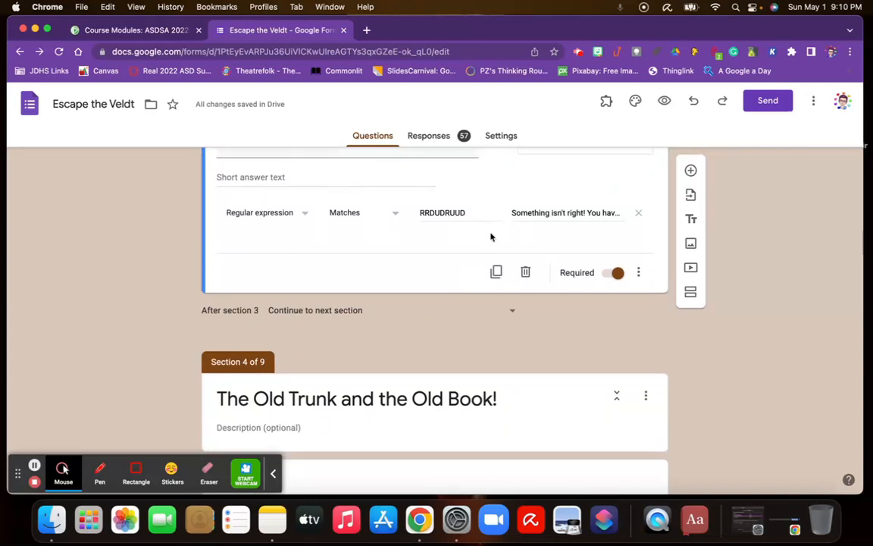
pyautogui.scroll(-6, 432, 343)
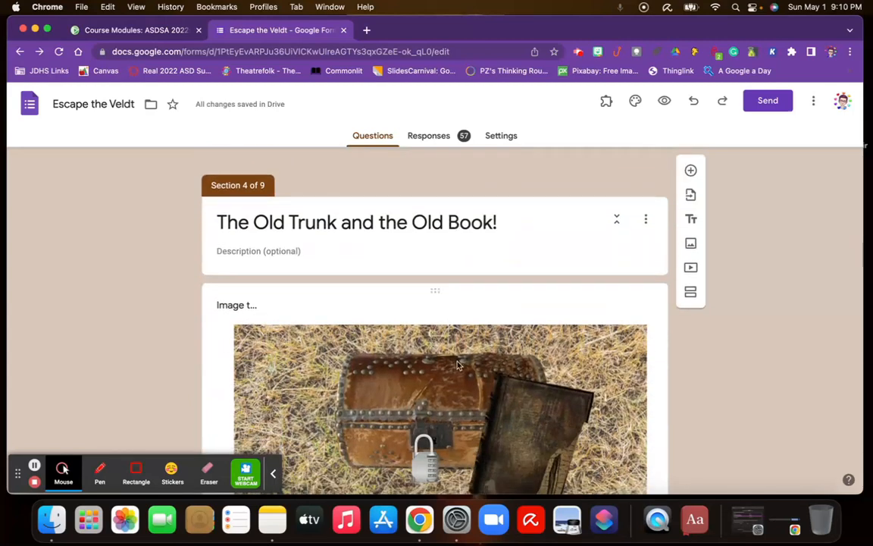
pyautogui.scroll(-5, 414, 325)
pyautogui.scroll(2, 414, 324)
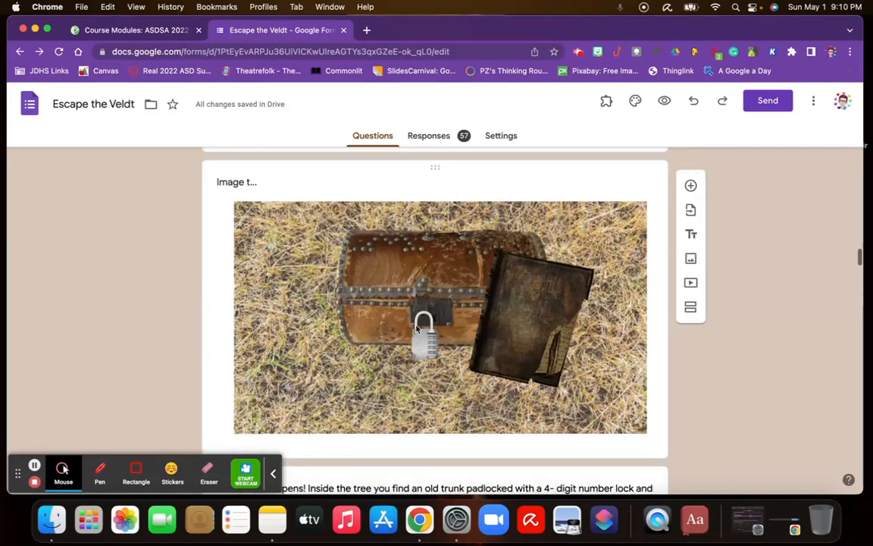
pyautogui.scroll(-7, 414, 325)
pyautogui.scroll(-7, 416, 324)
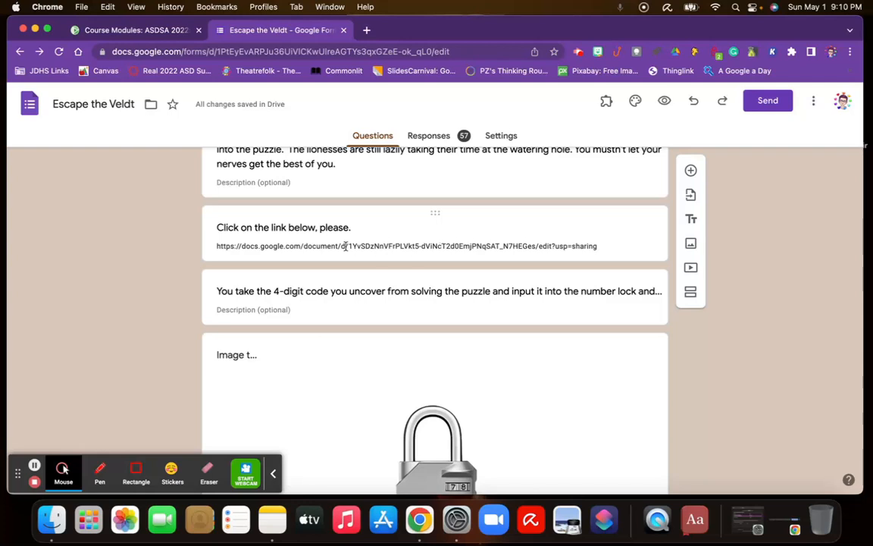
pyautogui.scroll(-5, 513, 390)
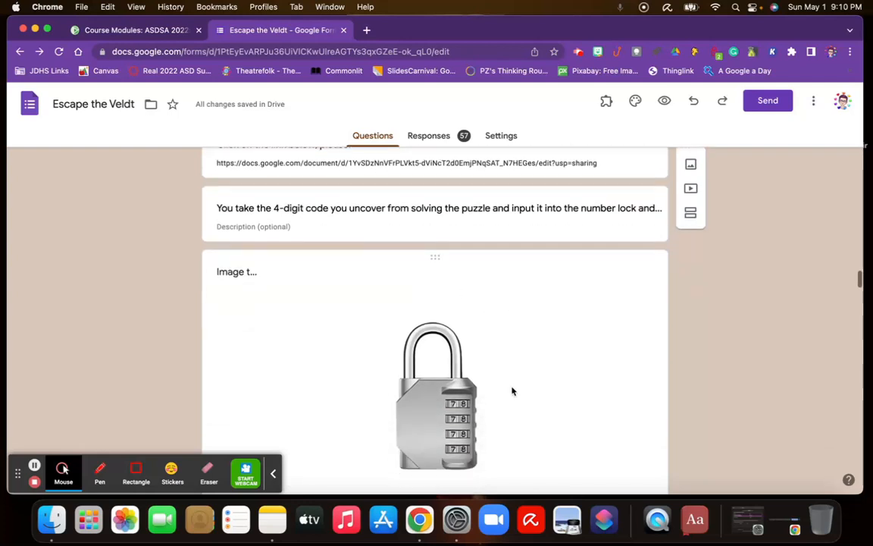
pyautogui.scroll(-3, 512, 390)
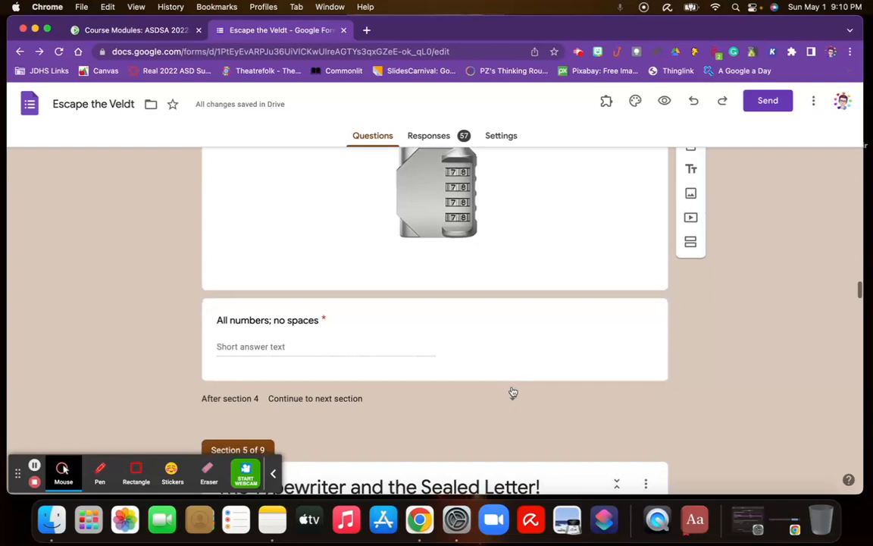
pyautogui.click(468, 357)
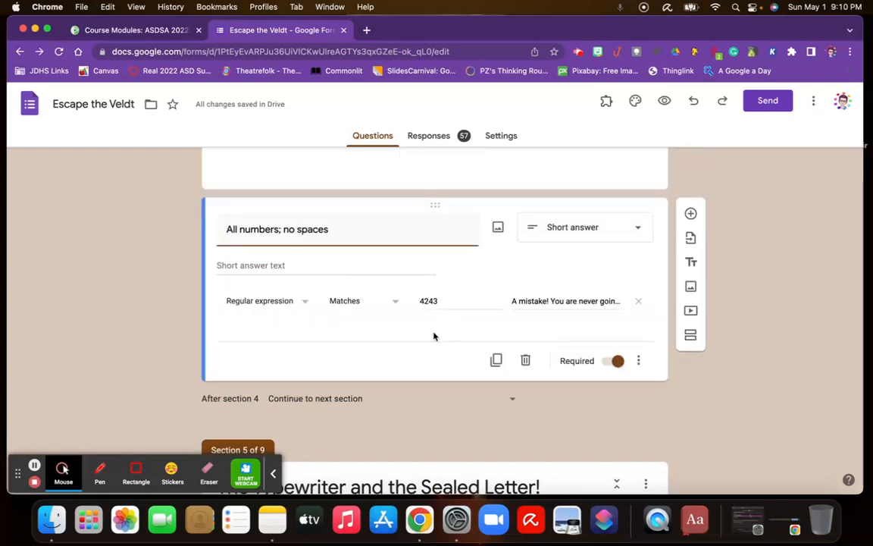
# - Review section 5, The Typewriter and the Sealed Letter!, including its story text, presentation link and the answer validation of its question
pyautogui.scroll(-5, 429, 359)
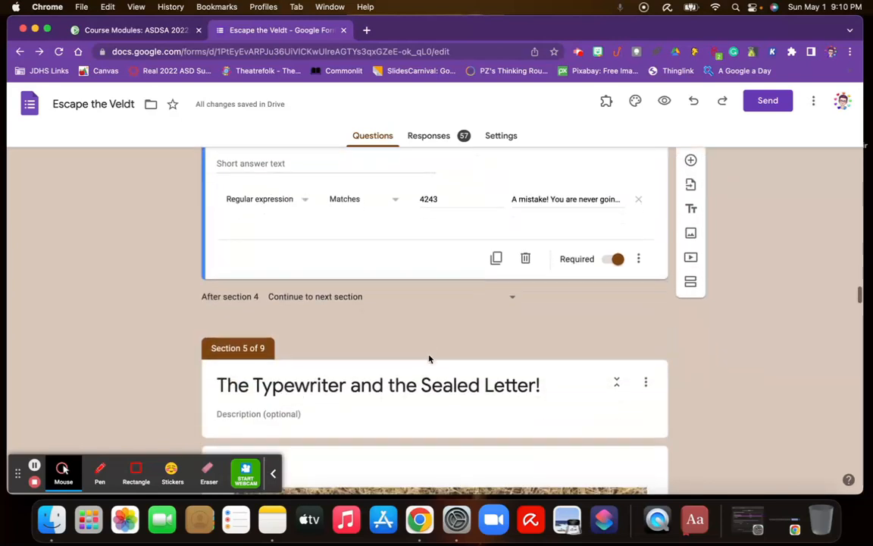
pyautogui.scroll(-10, 429, 359)
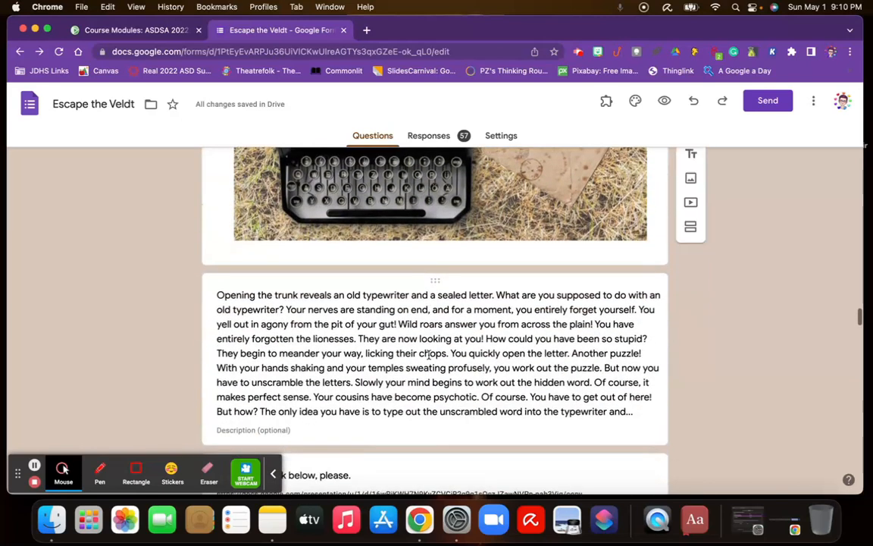
pyautogui.scroll(-3, 429, 359)
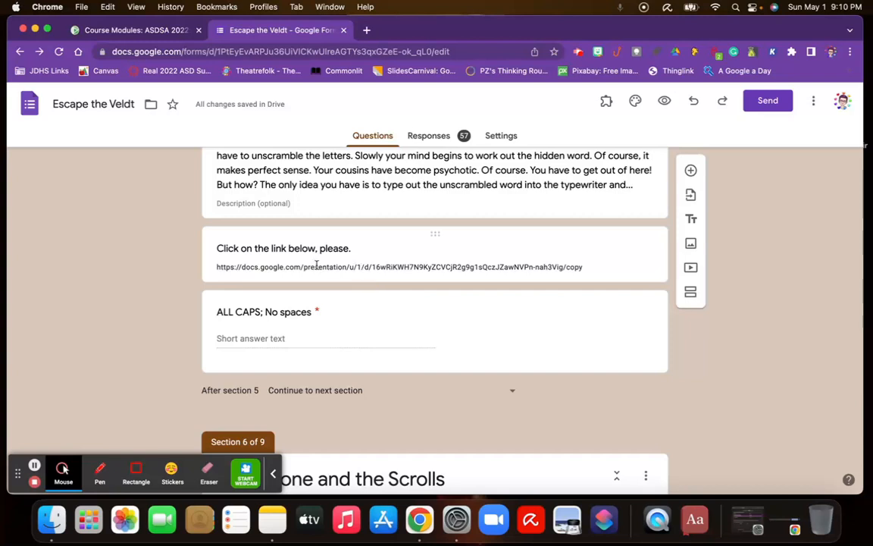
pyautogui.click(489, 322)
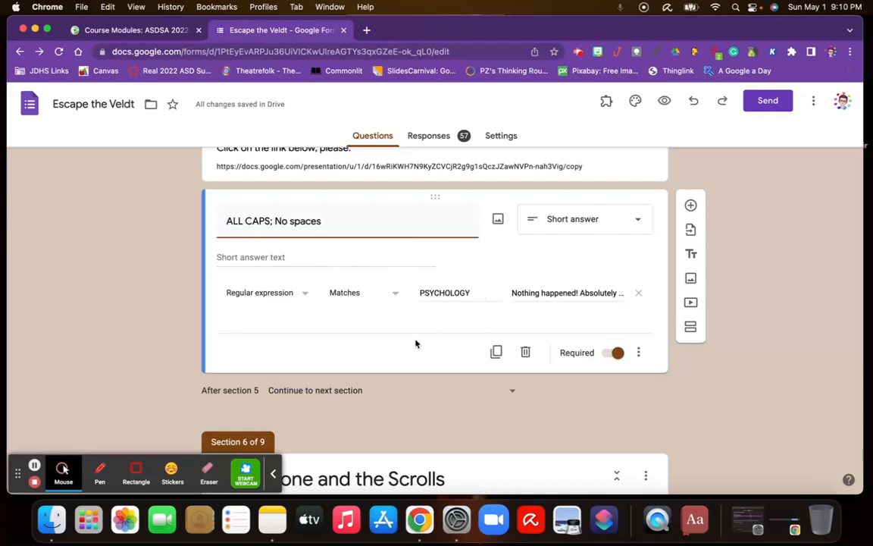
# - Examine section 6 with its phone and scrolls image, story text, puzzle link, passcode image and the validation of the 5-letter code question
pyautogui.scroll(-10, 416, 343)
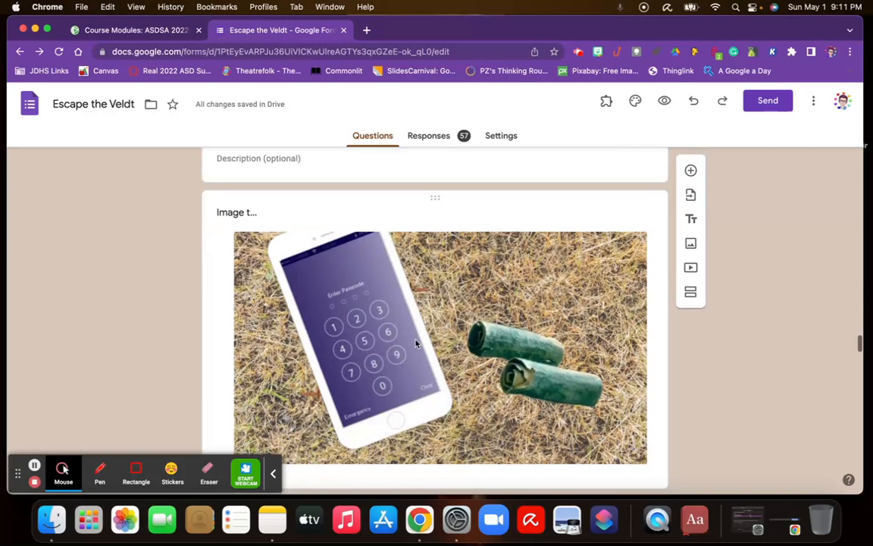
pyautogui.scroll(-8, 415, 343)
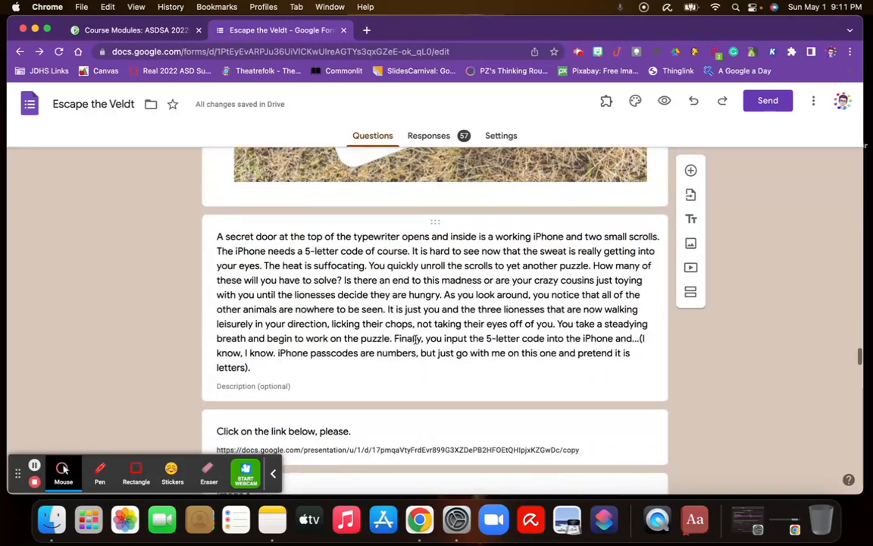
pyautogui.scroll(4, 450, 319)
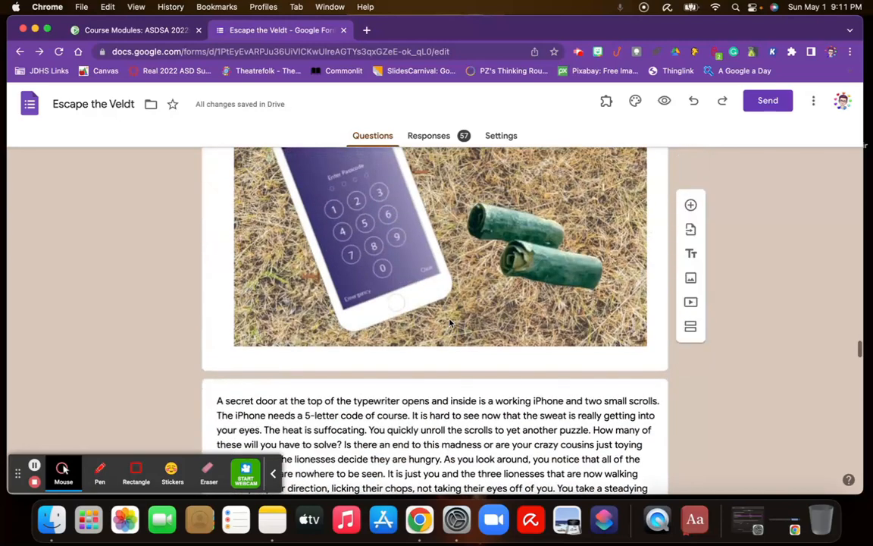
pyautogui.scroll(-3, 493, 365)
pyautogui.scroll(-5, 493, 365)
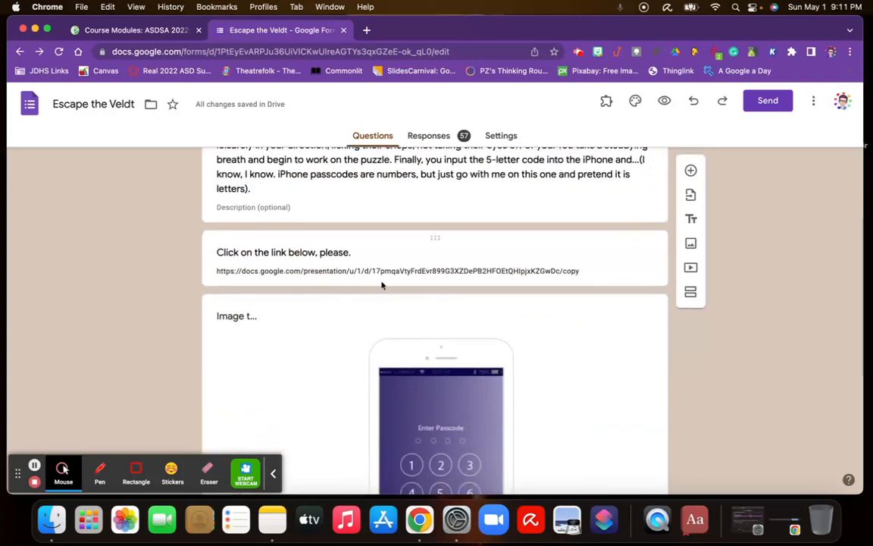
pyautogui.scroll(-5, 575, 412)
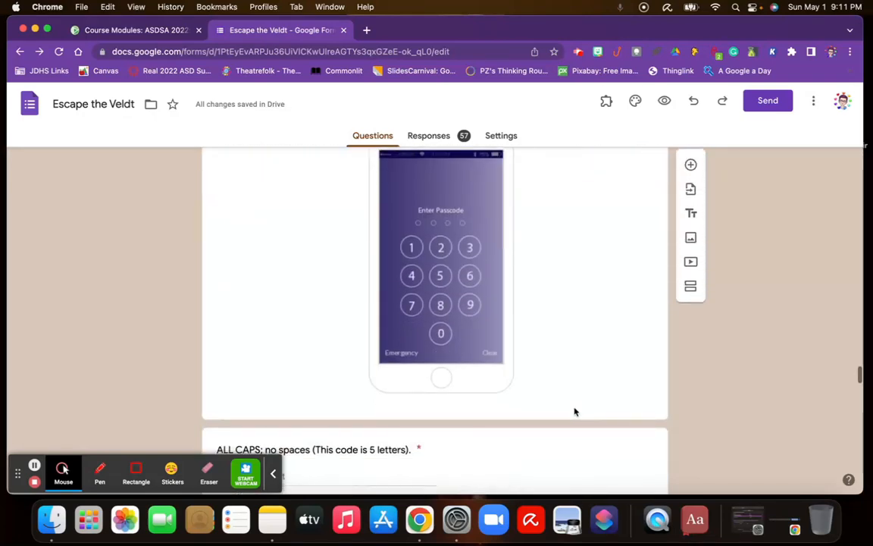
pyautogui.scroll(-5, 575, 412)
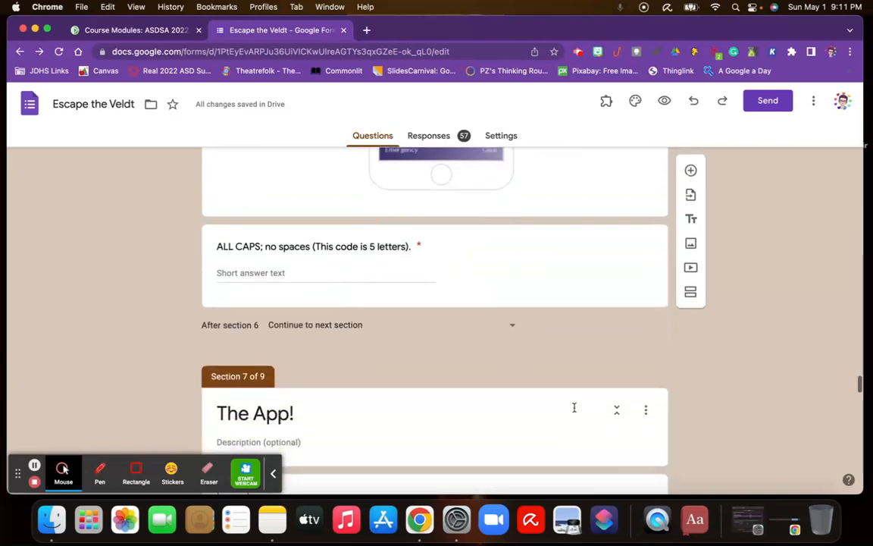
pyautogui.click(476, 258)
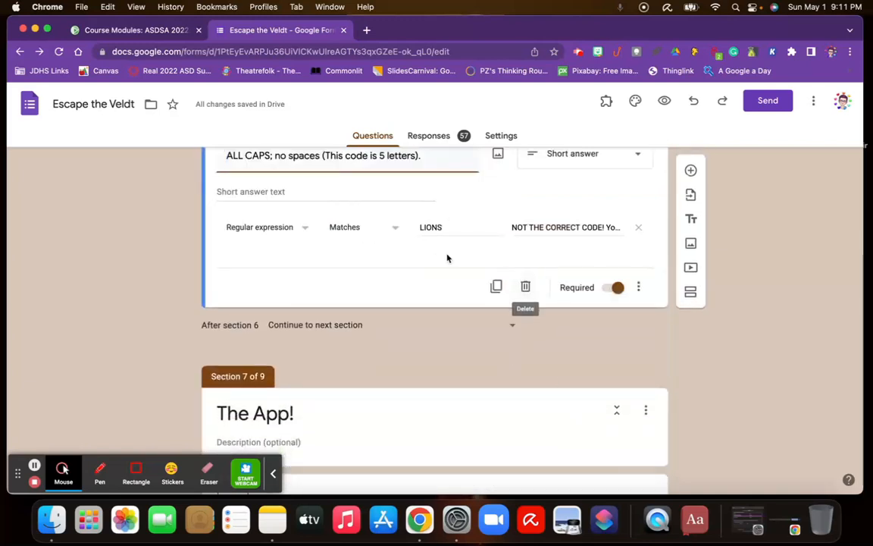
# - Examine section 7, The App!, including its crossword image, story, link and the Response validation option of its "ALL CAPS; No spaces" question
pyautogui.scroll(-6, 450, 321)
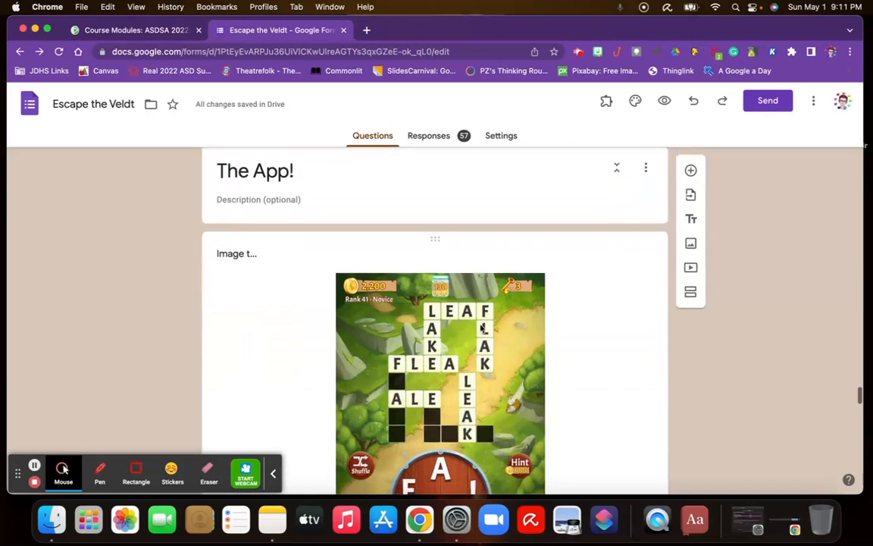
pyautogui.scroll(-10, 601, 389)
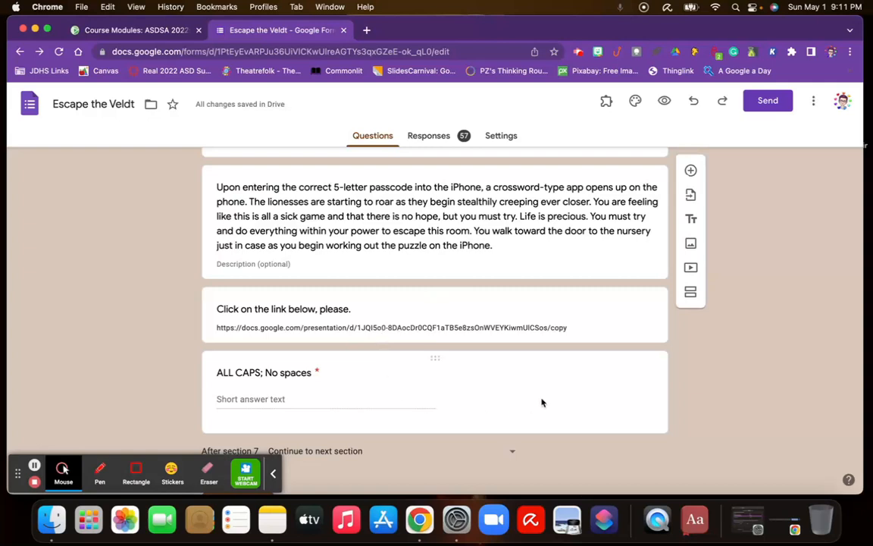
pyautogui.click(541, 403)
pyautogui.scroll(-4, 438, 213)
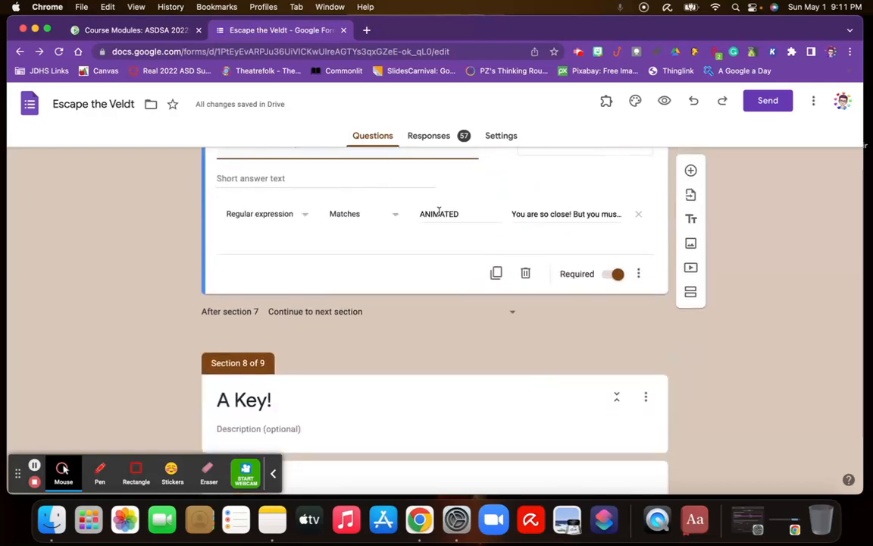
pyautogui.click(639, 273)
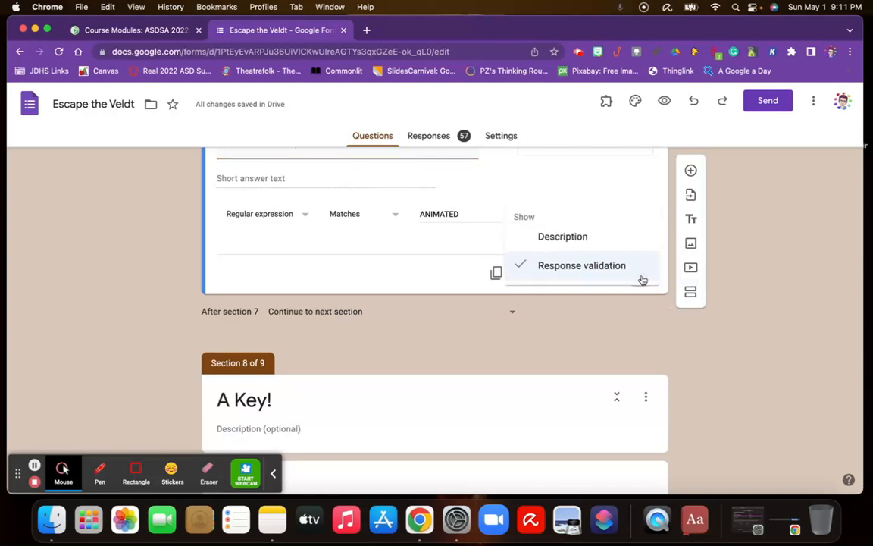
pyautogui.click(400, 275)
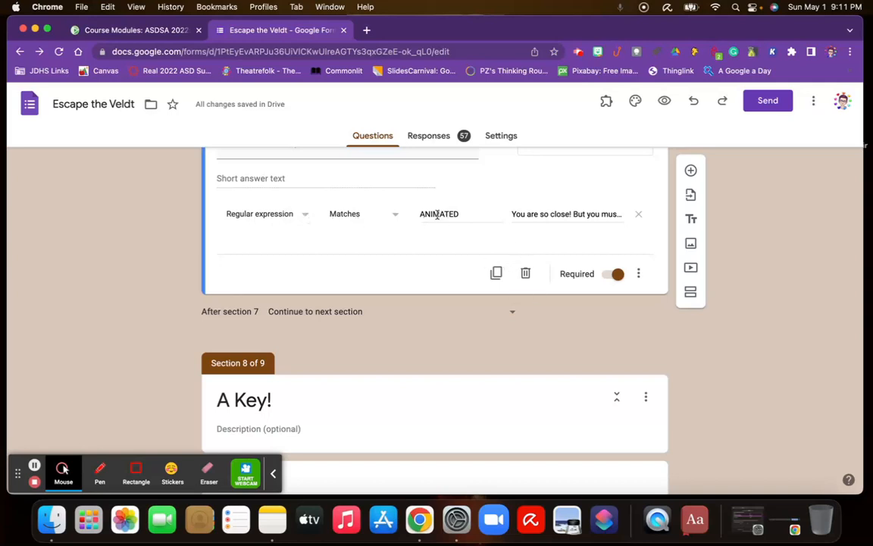
pyautogui.scroll(3, 437, 215)
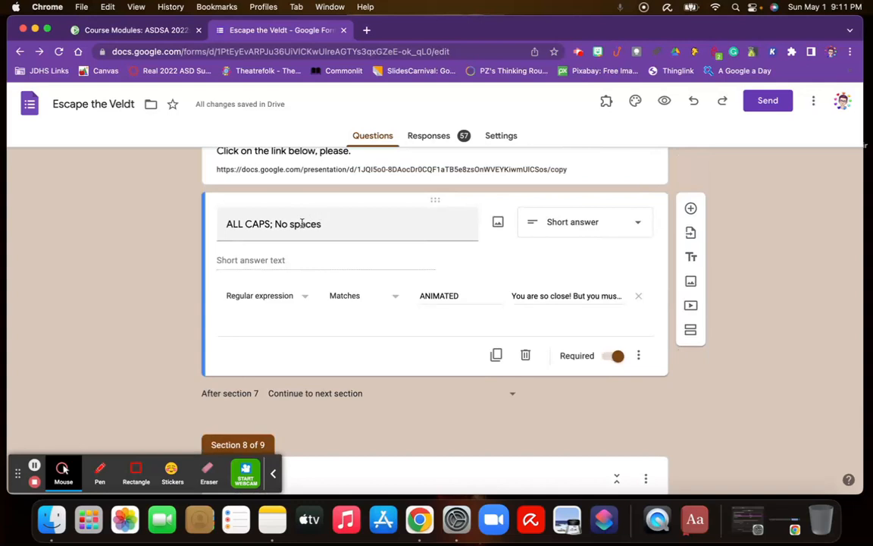
pyautogui.scroll(-2, 419, 302)
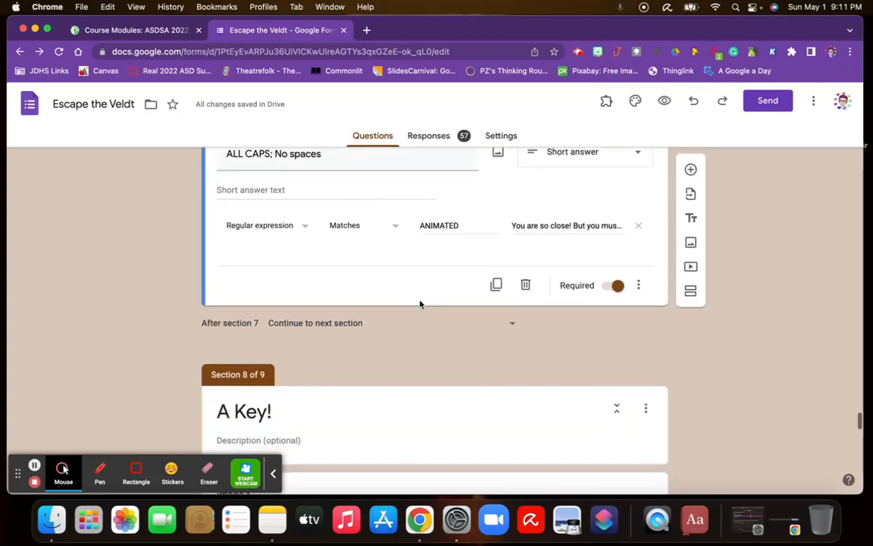
# - Review section 8, A Key!, with its key and door images, and the escape message and closing image in section 9
pyautogui.scroll(-8, 392, 311)
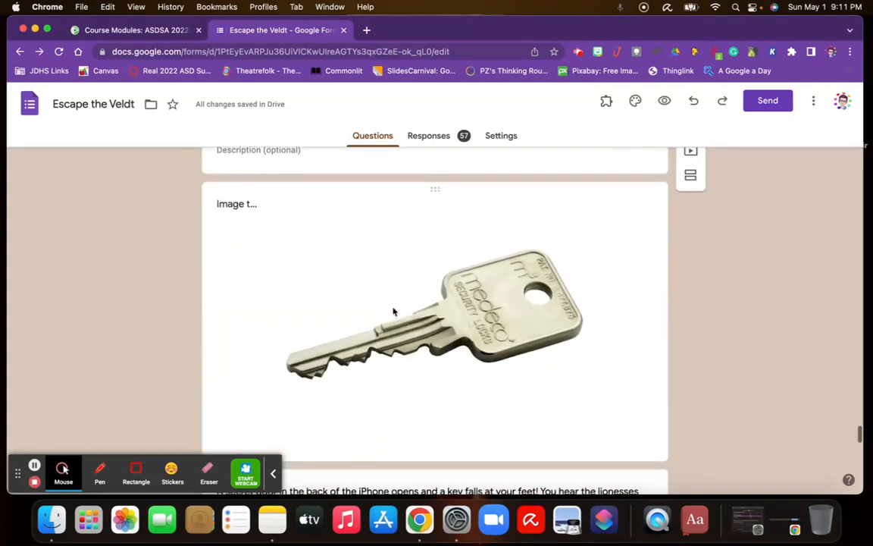
pyautogui.scroll(-7, 392, 310)
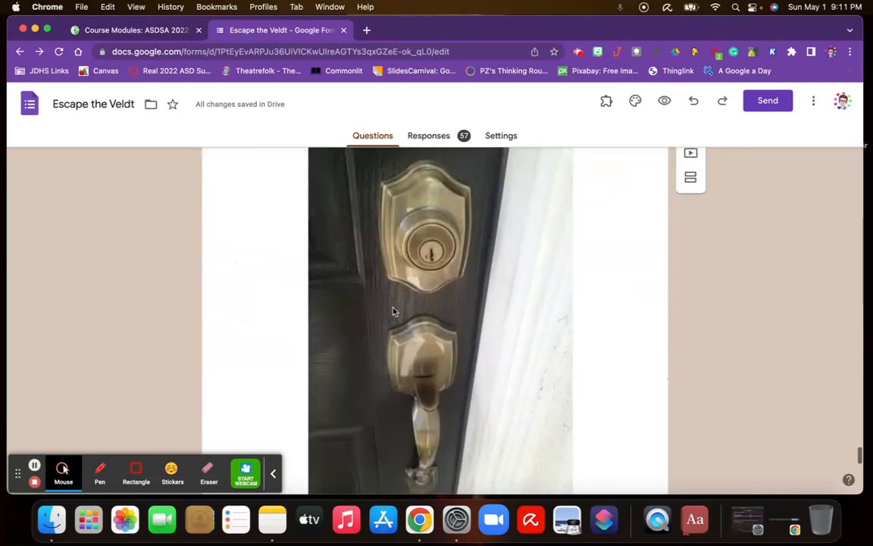
pyautogui.scroll(-4, 393, 311)
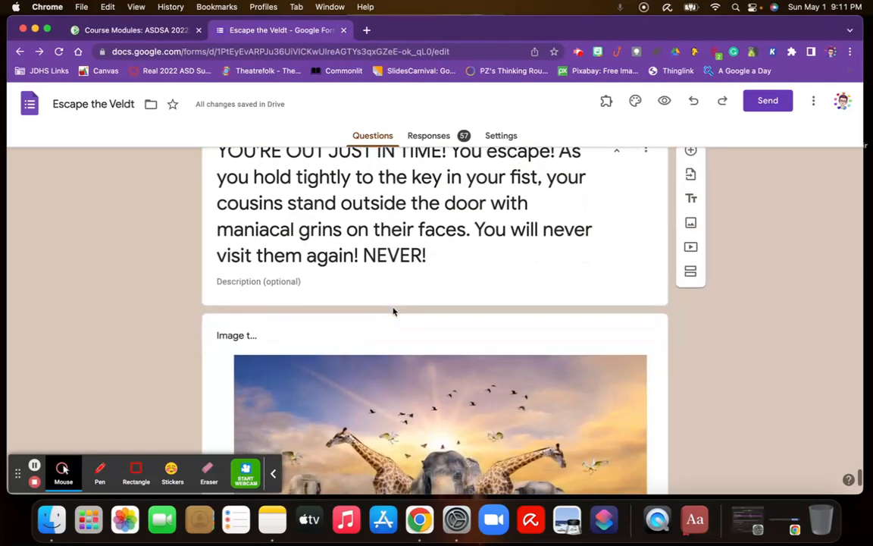
pyautogui.scroll(3, 393, 309)
pyautogui.scroll(-2, 393, 311)
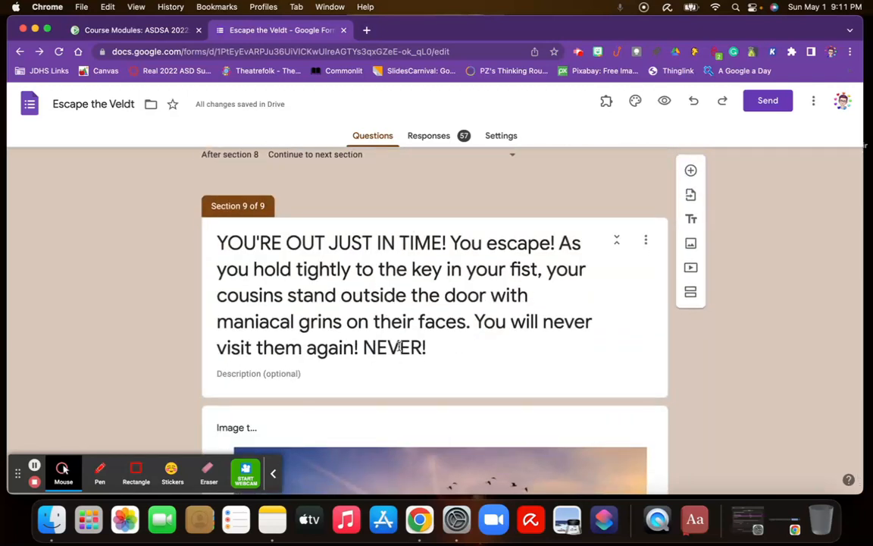
pyautogui.scroll(-4, 398, 345)
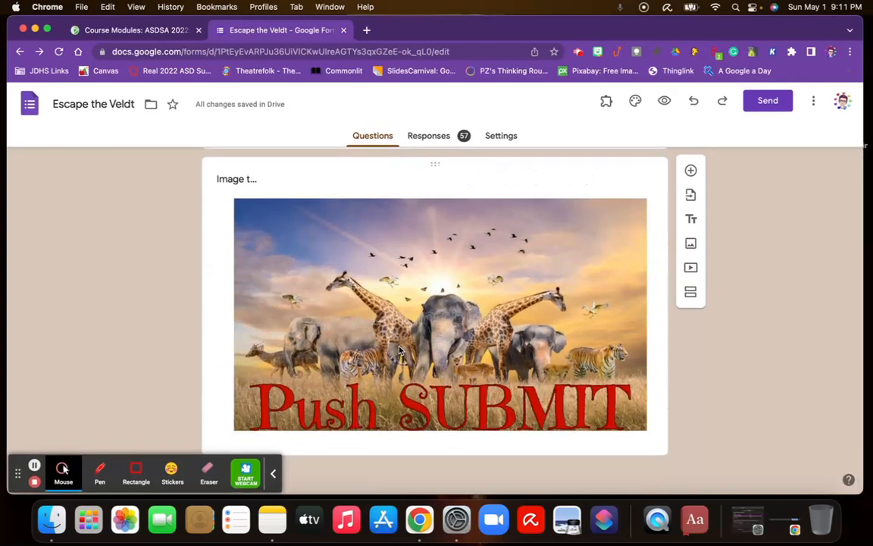